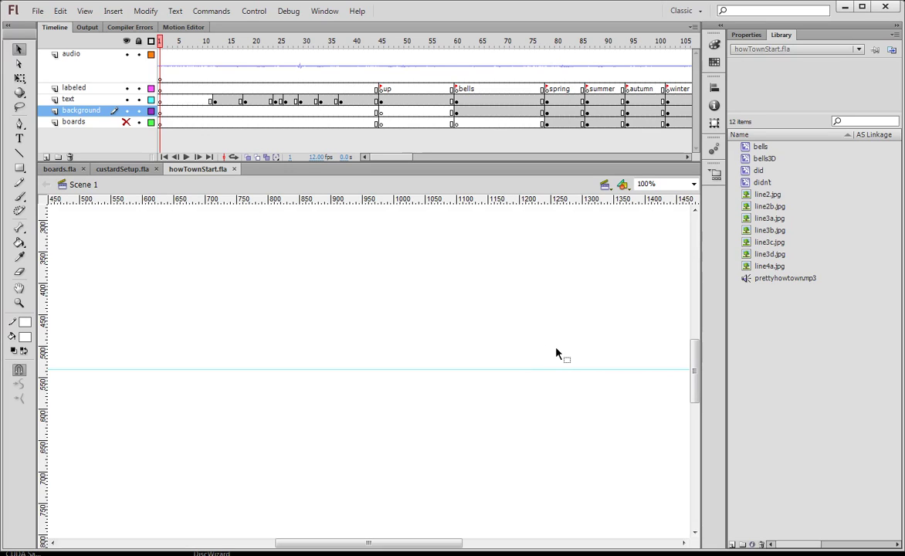
Step: Show frame 42 with the full line 'anyone lived in a pretty how town', zoomed out to 50%
left_click(422, 42)
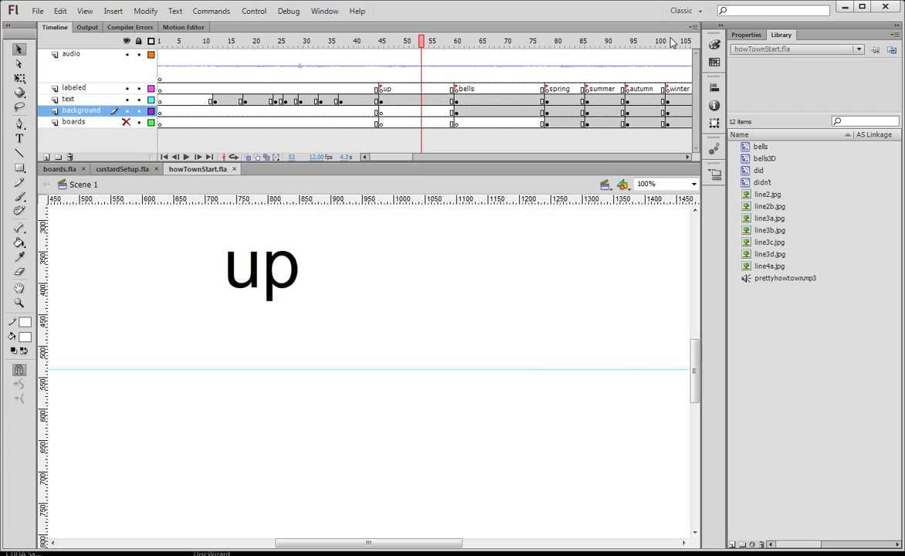
left_click(367, 42)
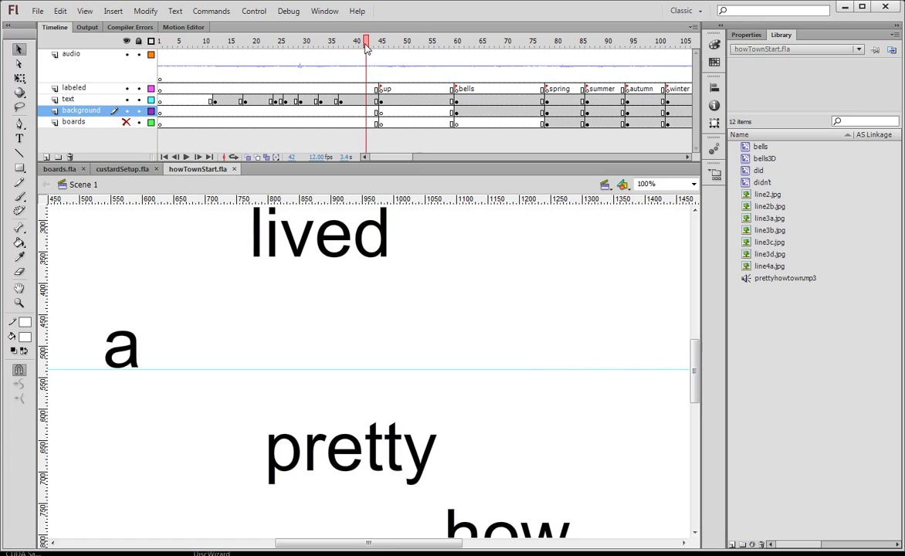
key("ctrl+minus")
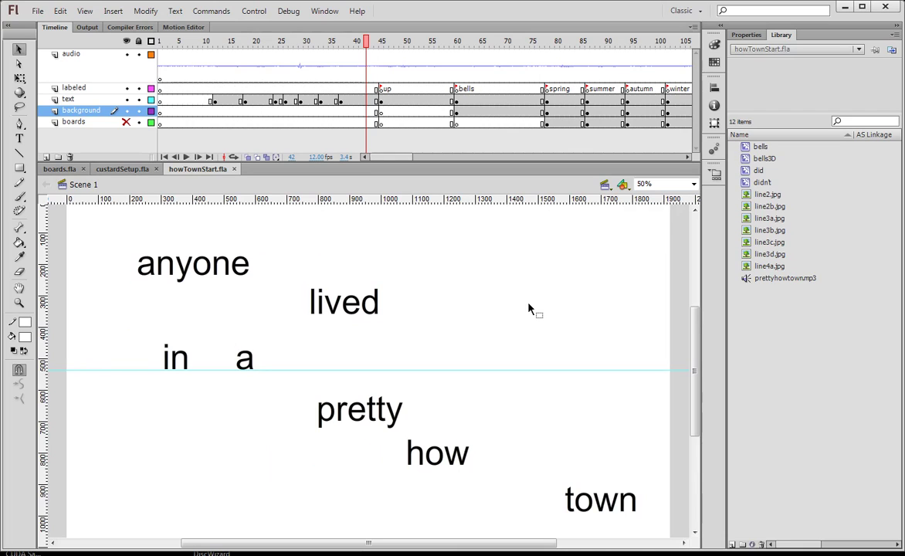
Step: Preview each line image in the library from line2.jpg through line4a.jpg and line3c.jpg
left_click(772, 195)
left_click(782, 207)
left_click(782, 218)
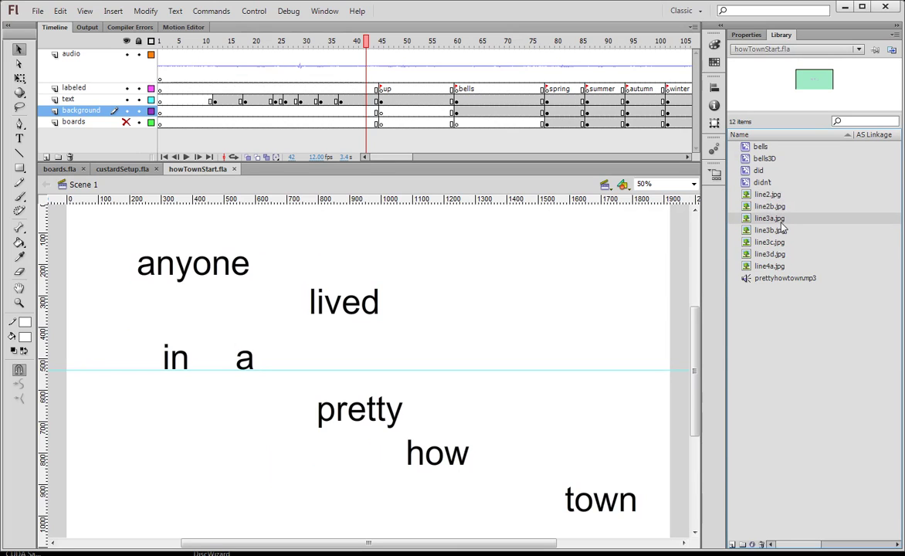
left_click(784, 230)
left_click(784, 243)
left_click(782, 254)
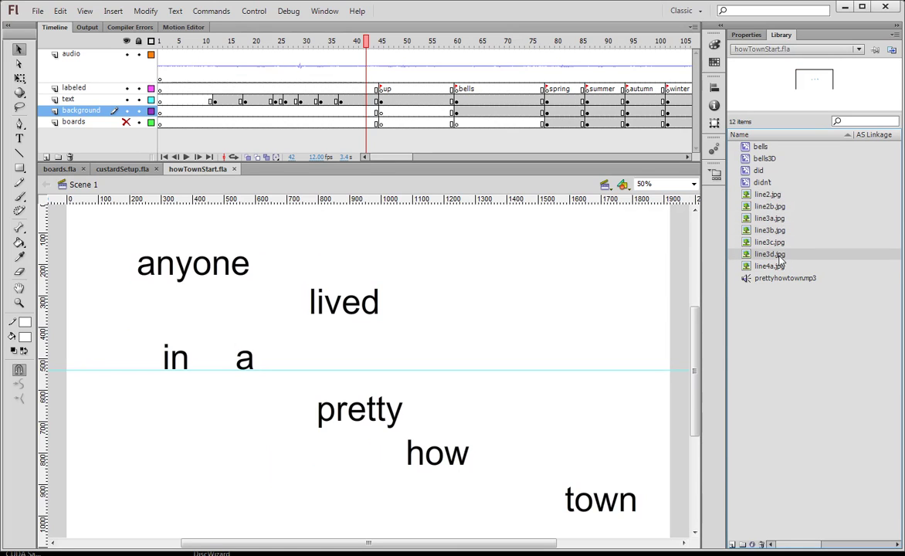
left_click(780, 266)
left_click(787, 242)
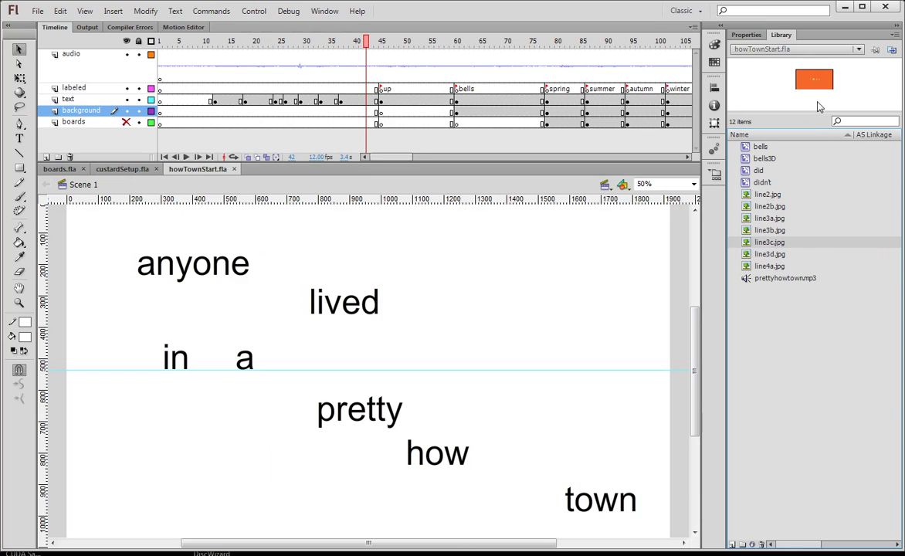
Step: Enlarge the library preview area and step through line3b, line3a and line2b back to line2.jpg
left_click_drag(799, 114, 807, 175)
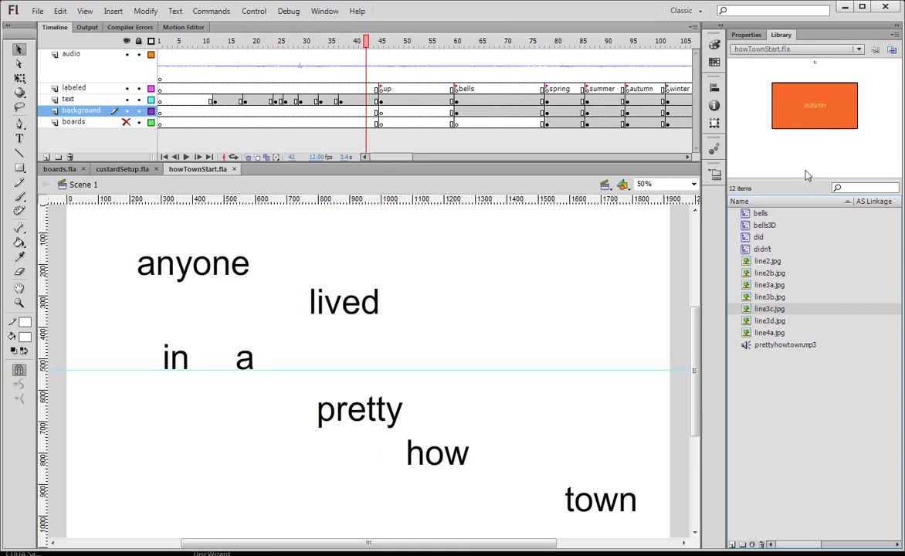
left_click(771, 296)
left_click(770, 285)
key("Up")
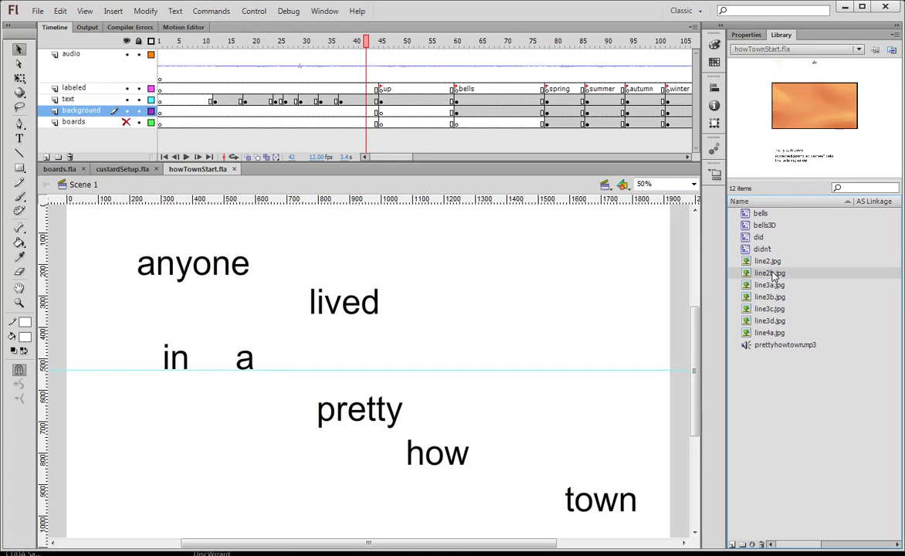
key("Up")
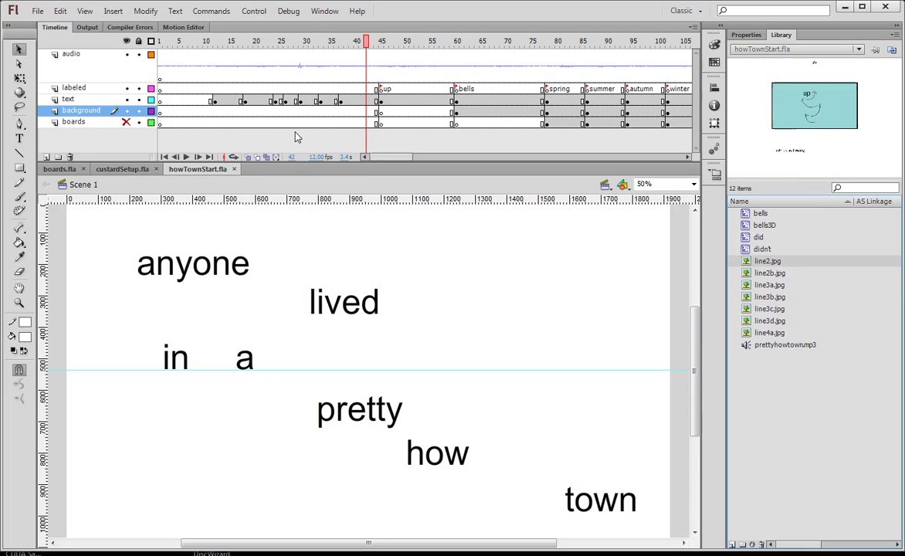
Step: At spring frame 82, view only the boards layer, then hide it and unhide the other layers
left_click(126, 122)
left_click(126, 122)
left_click(567, 40)
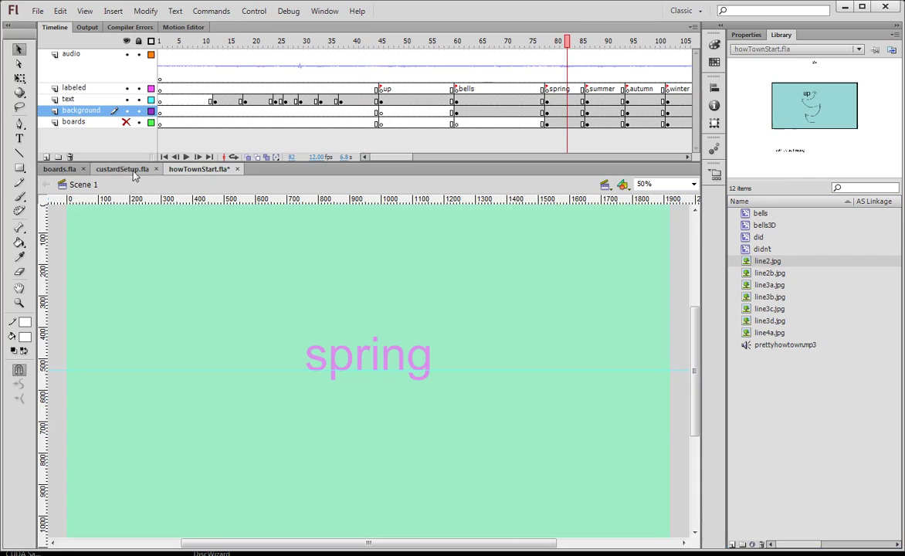
left_click_drag(125, 124, 124, 71)
left_click(126, 122)
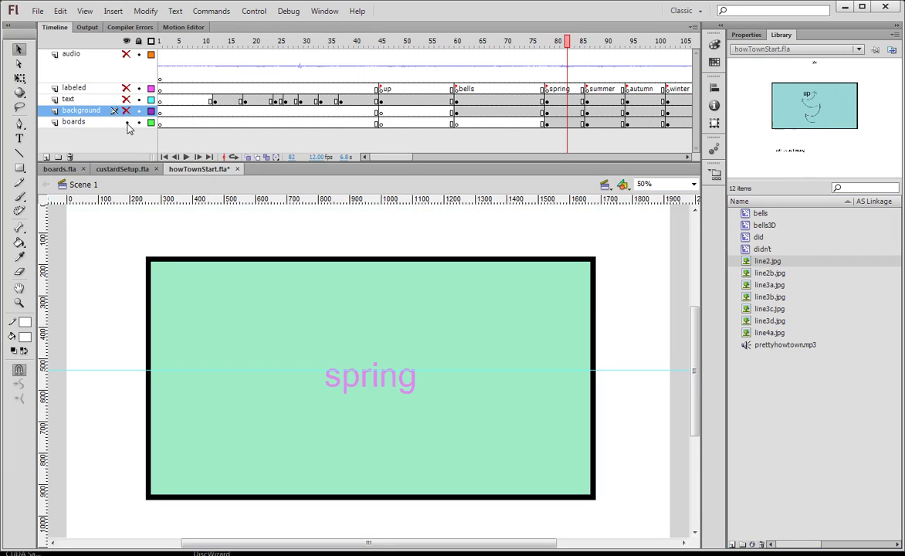
left_click(126, 122)
left_click_drag(127, 54, 128, 114)
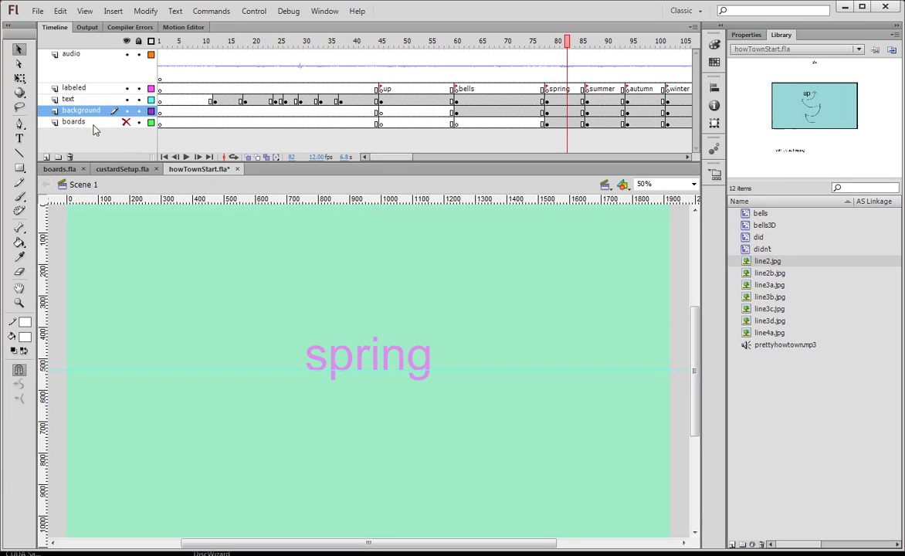
Step: Select the audio layer's frame and view its prettyhowtown.mp3 sound in the Properties panel
left_click(81, 68)
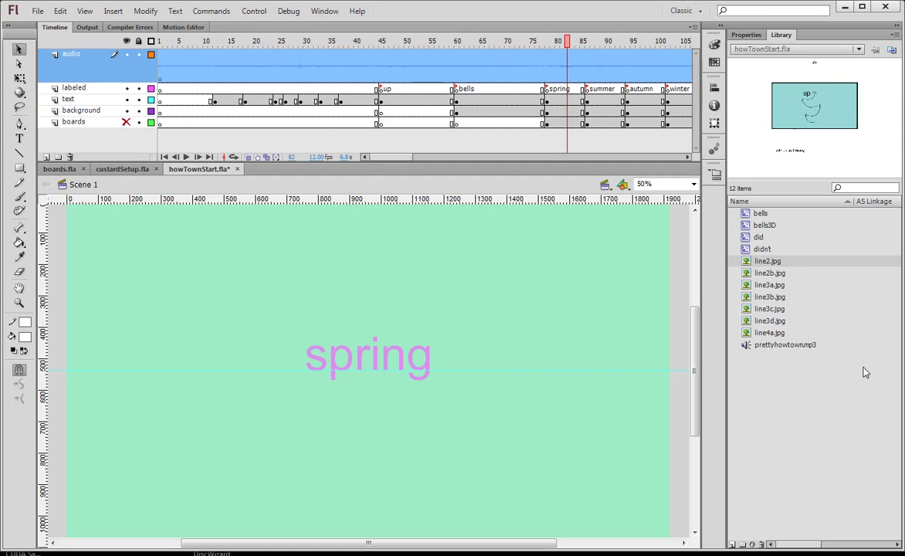
left_click(746, 35)
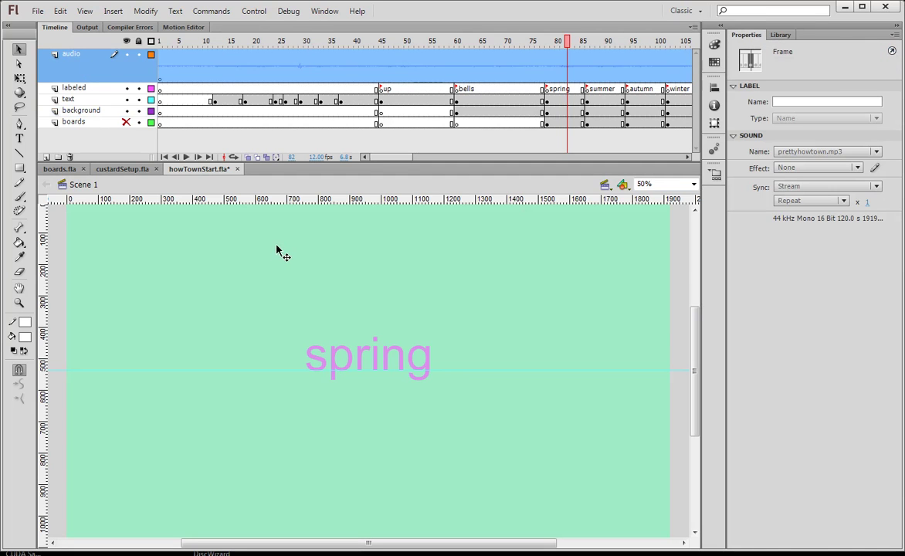
left_click(240, 218)
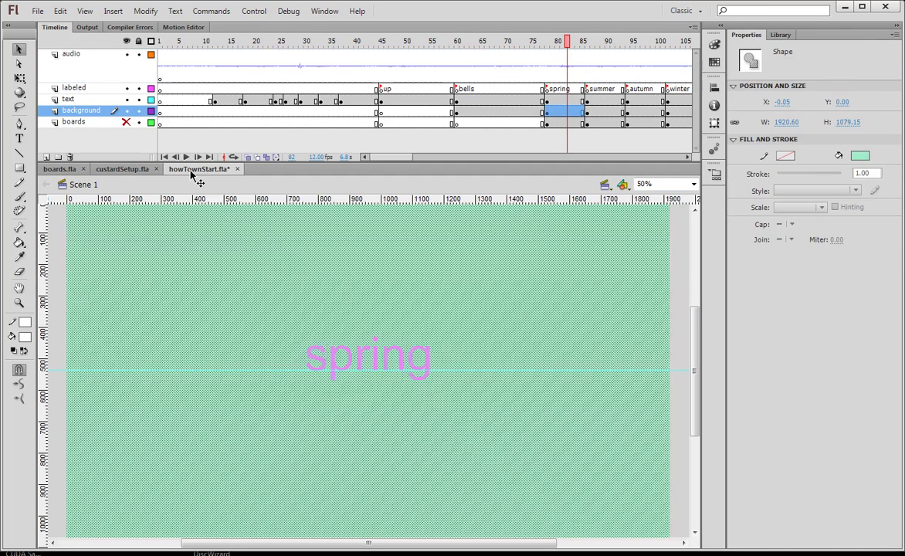
left_click(165, 78)
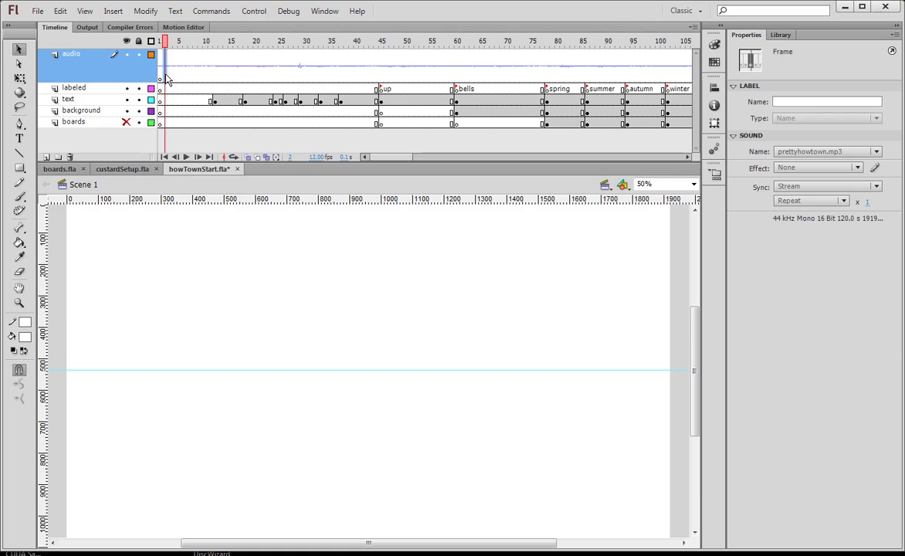
Step: View the audio layer's Layer Properties dialog and close it without changes
right_click(103, 74)
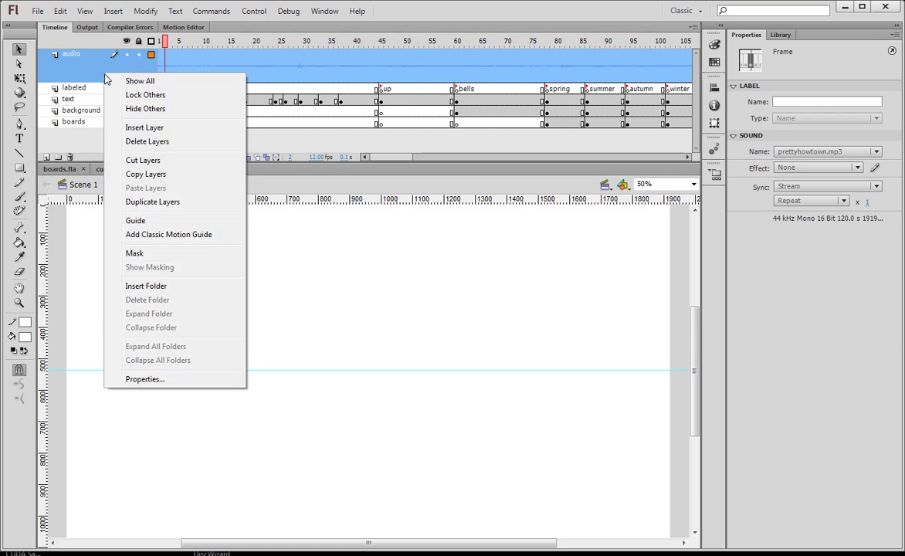
left_click(177, 382)
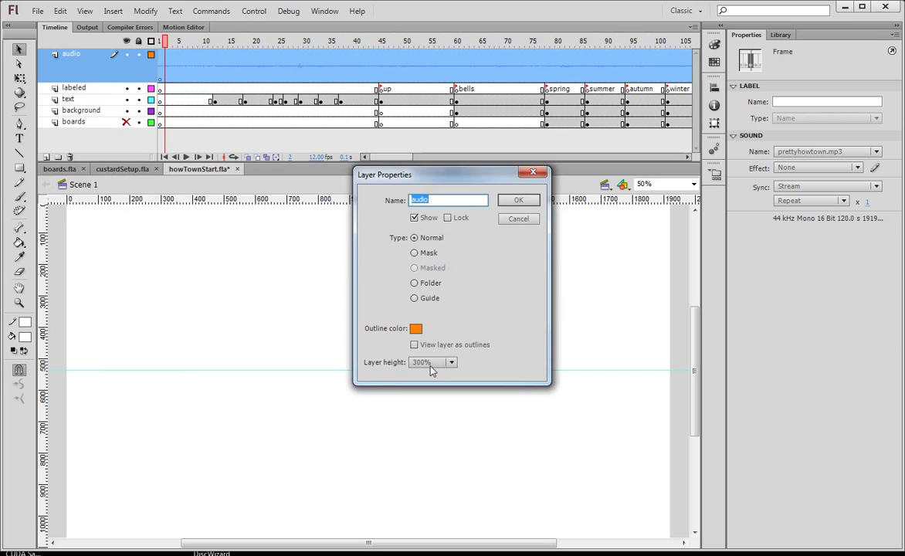
left_click(511, 199)
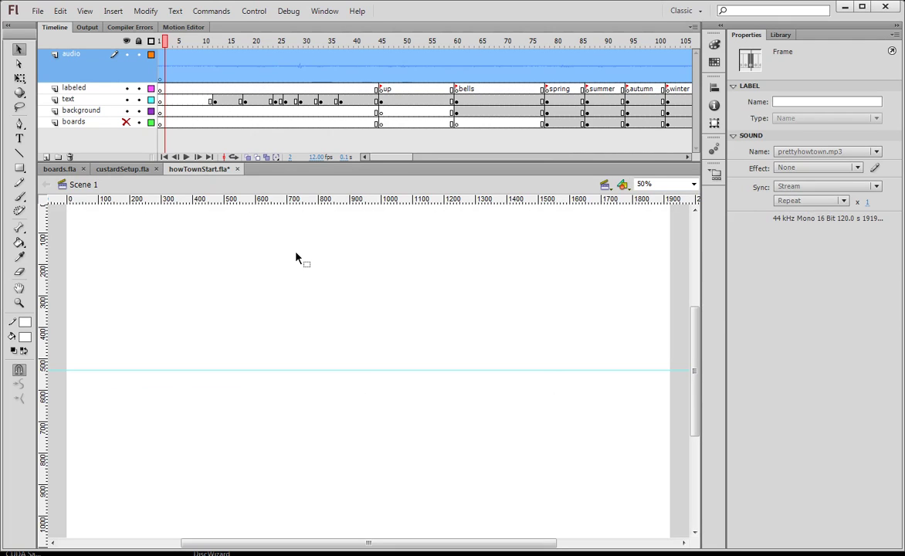
left_click(876, 169)
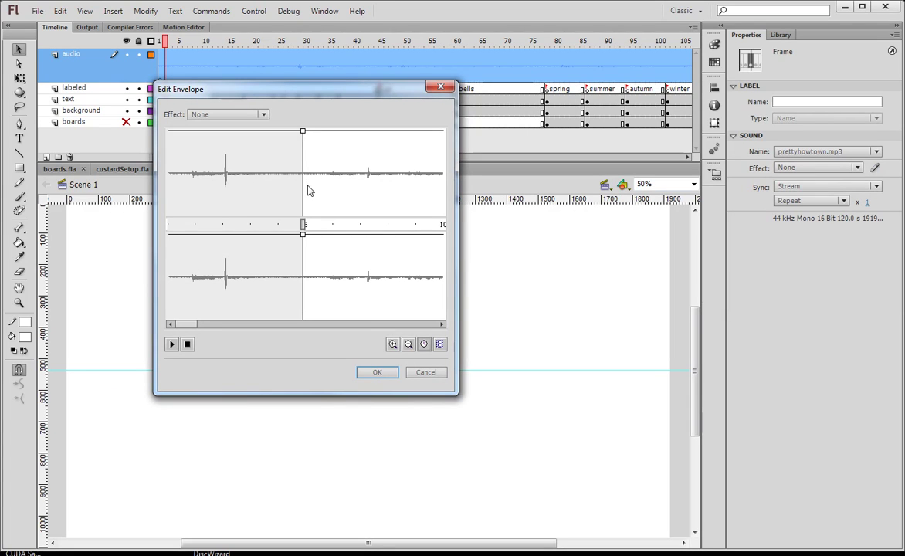
left_click_drag(192, 325, 239, 329)
left_click(377, 372)
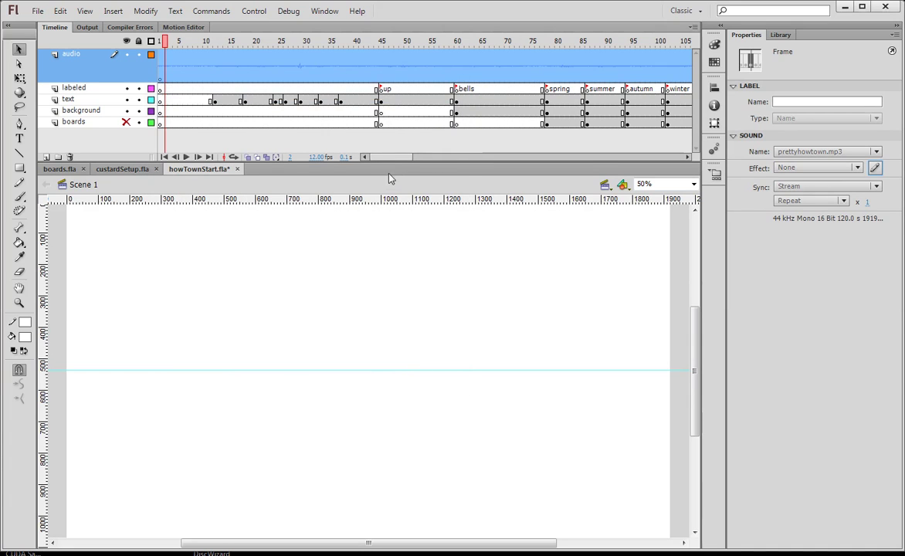
mouse_move(391, 157)
left_mouse_down()
mouse_move(444, 160)
mouse_move(390, 157)
left_mouse_up()
Step: On the labeled layer, go to the up label at frame 47, then the bells label at frame 60
left_click(86, 114)
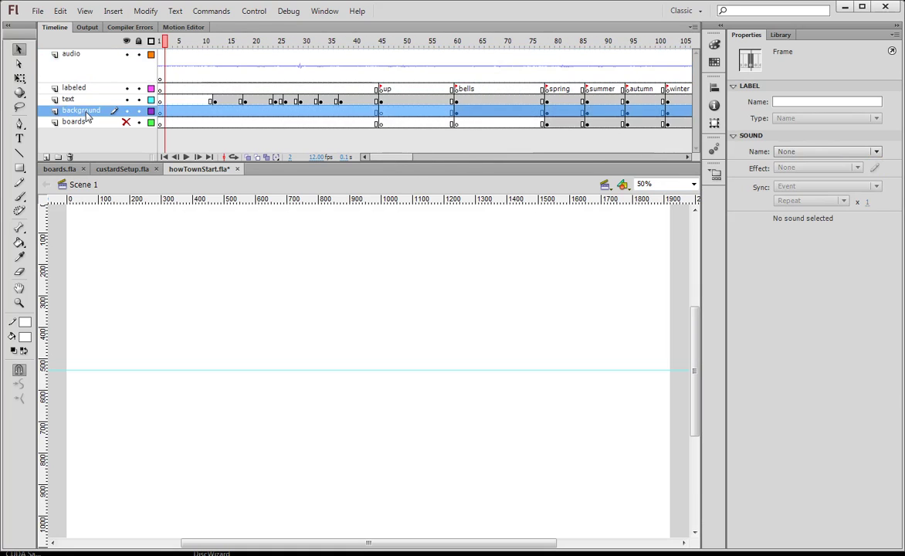
left_click(69, 89)
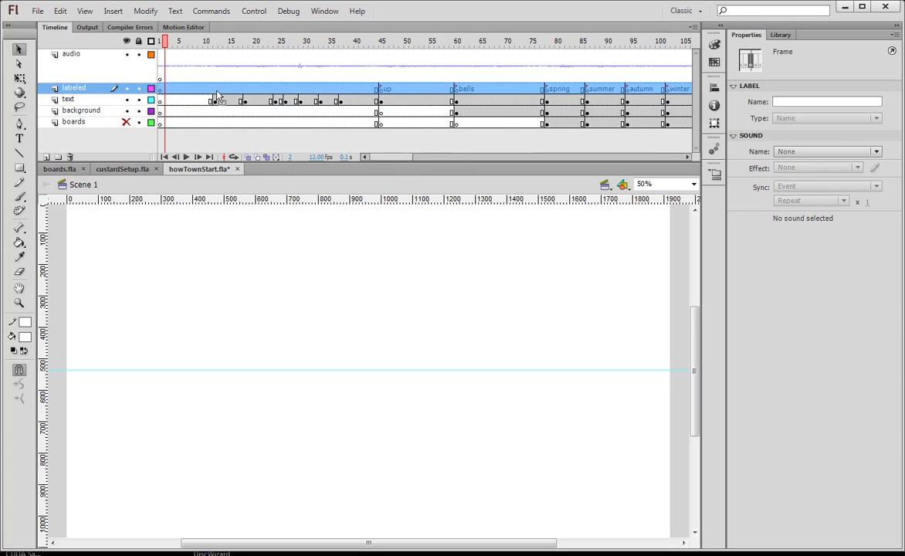
left_click(392, 90)
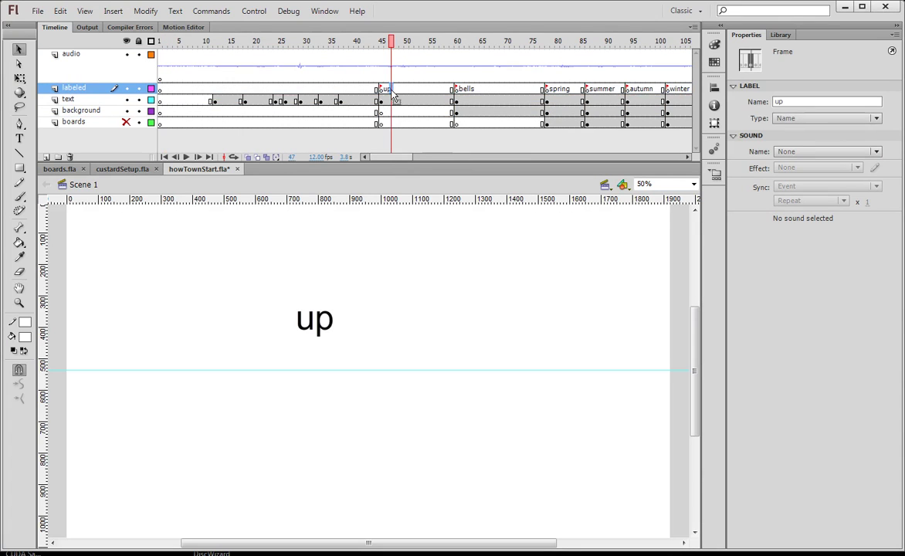
scroll(387, 163, "right", 5)
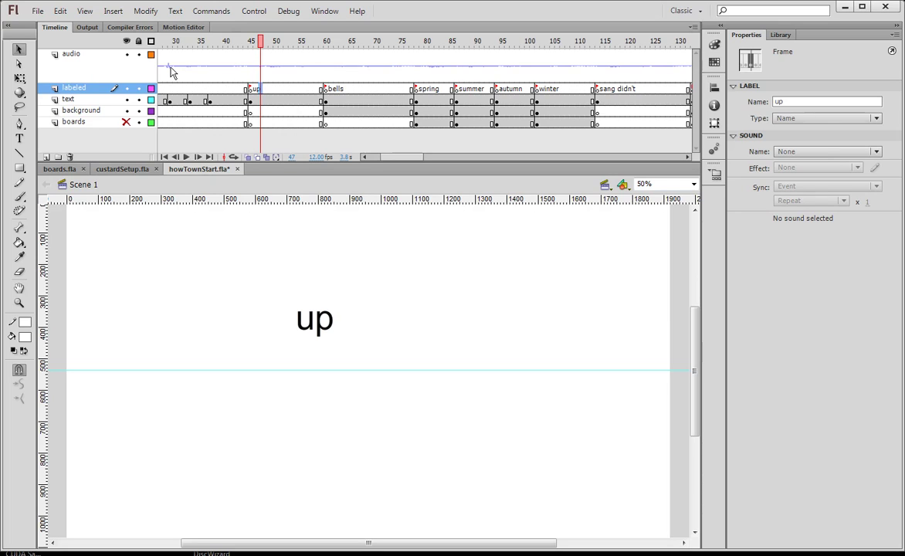
left_click(251, 90)
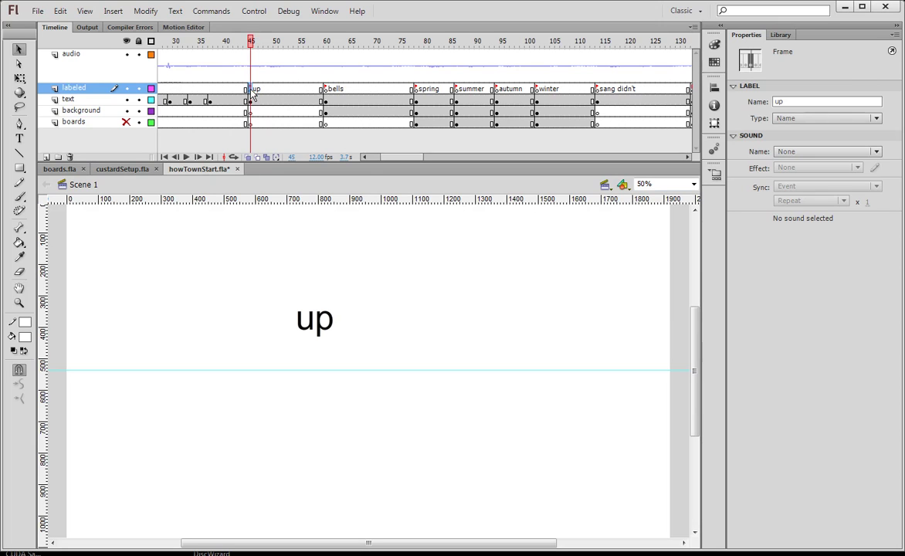
left_click(327, 91)
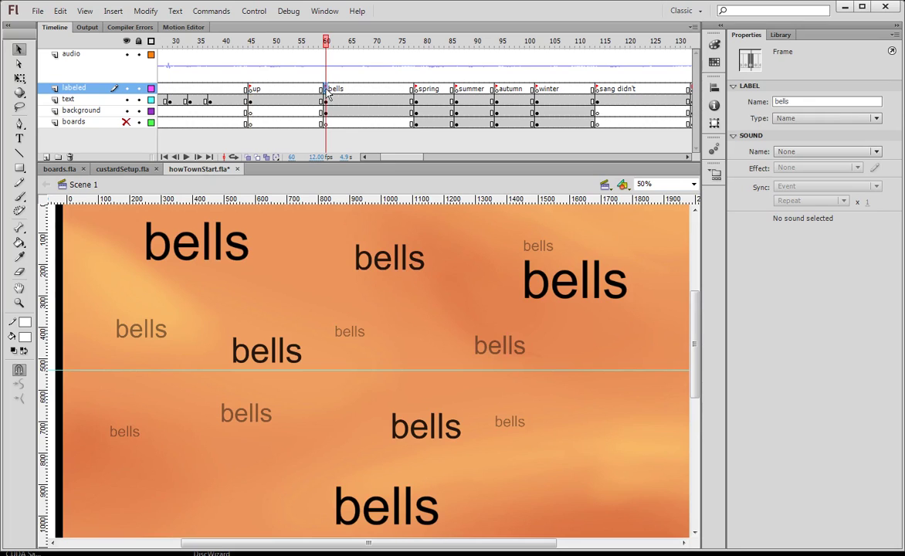
Step: Jump through the spring, summer, winter and bells frames on the timeline
left_click(442, 43)
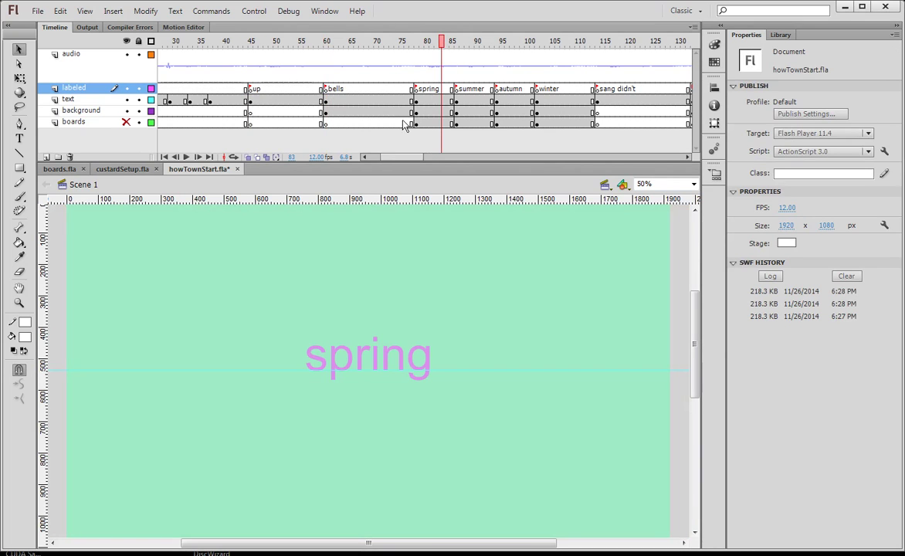
left_click(75, 110)
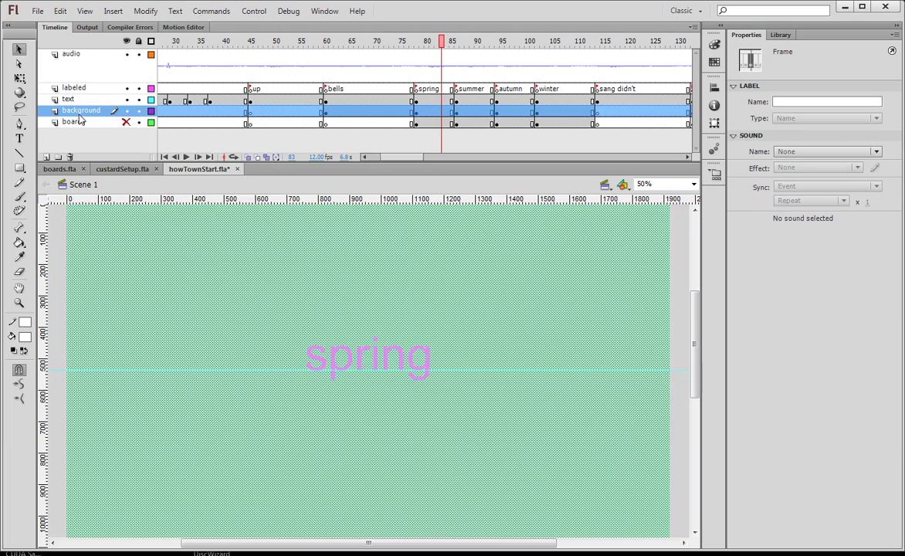
left_click(618, 224)
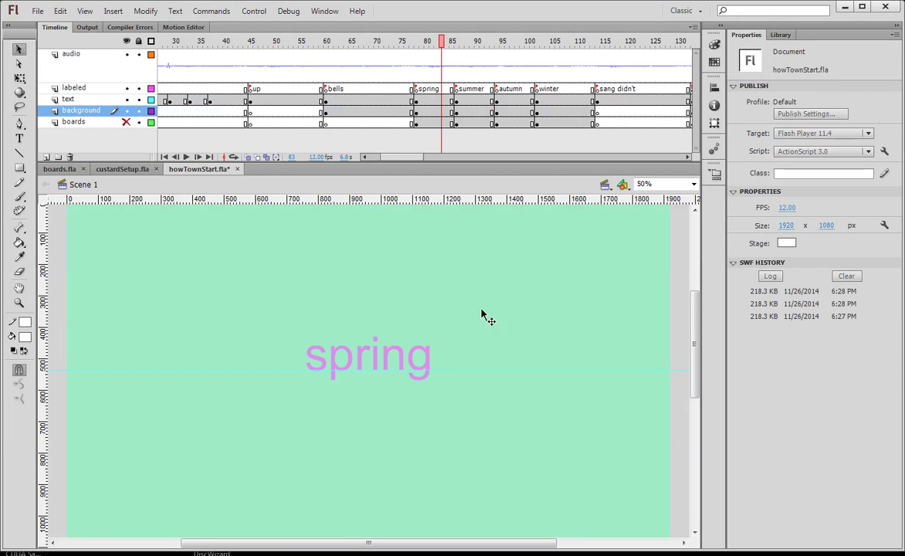
left_click(482, 42)
left_click(505, 42)
left_click(373, 42)
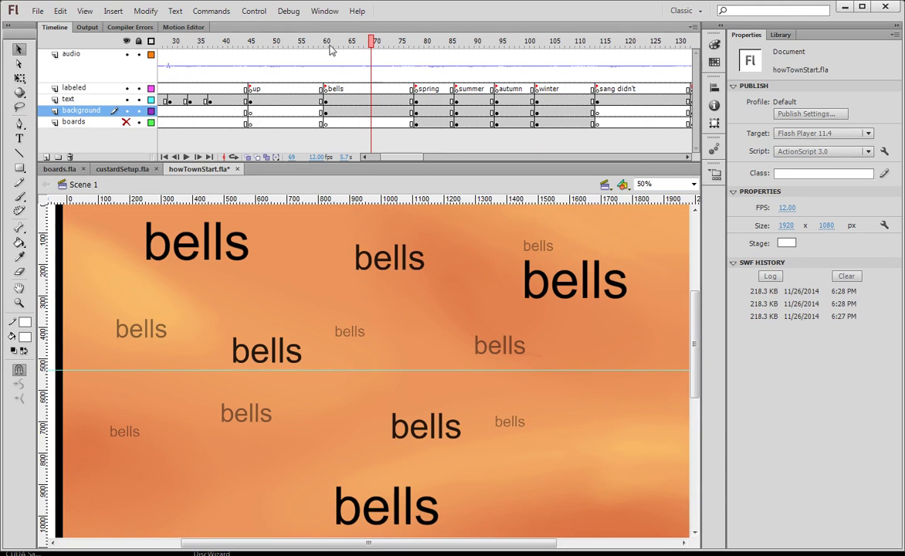
Step: Step back past the up and full-first-line frames to frame 14 showing only 'anyone'
left_click(281, 42)
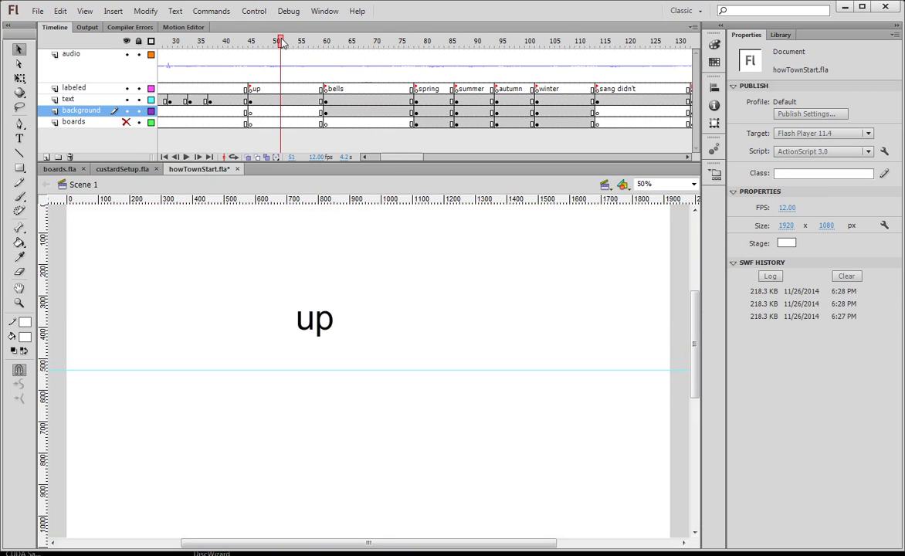
left_click(220, 41)
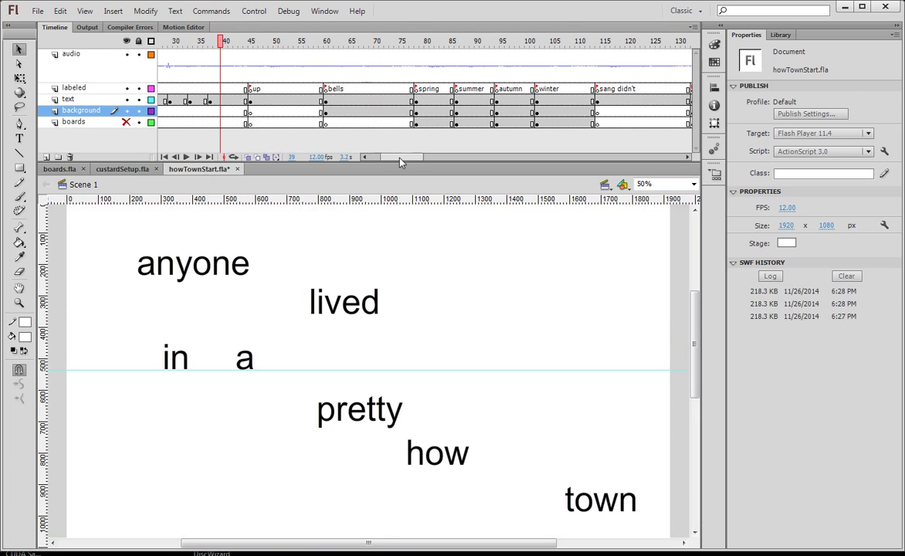
left_click_drag(401, 158, 351, 144)
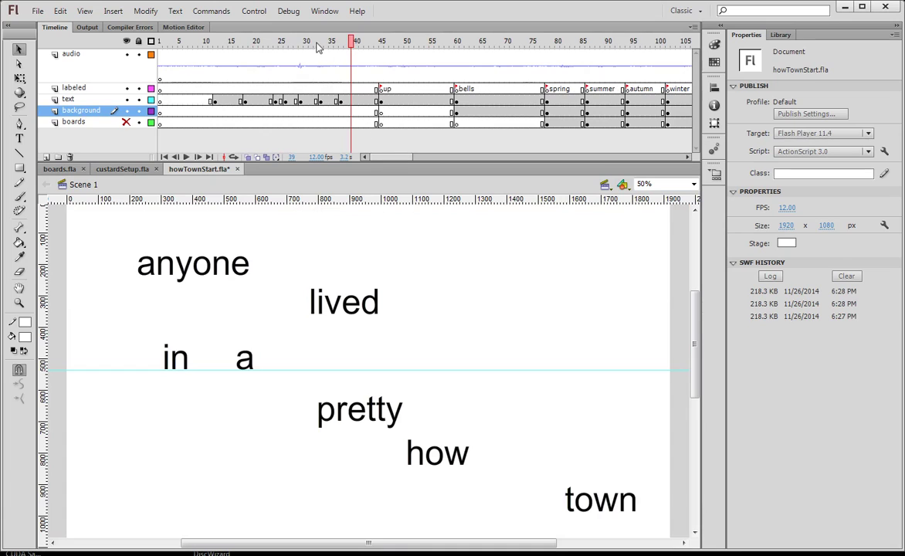
left_click(226, 41)
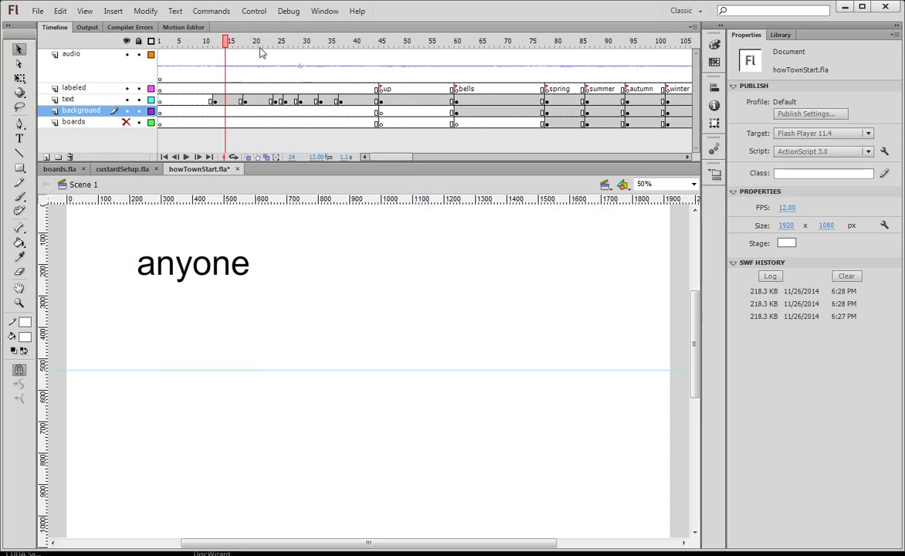
Step: Scrub the playhead to watch 'lived', 'in', 'pretty', 'how' and 'town' appear, then back before 'how'
left_click_drag(260, 42, 289, 44)
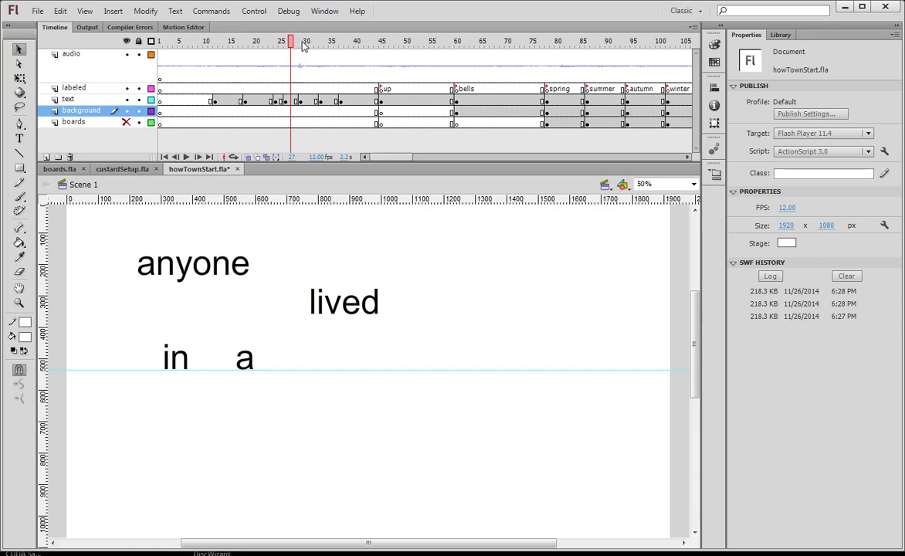
left_click_drag(306, 45, 351, 45)
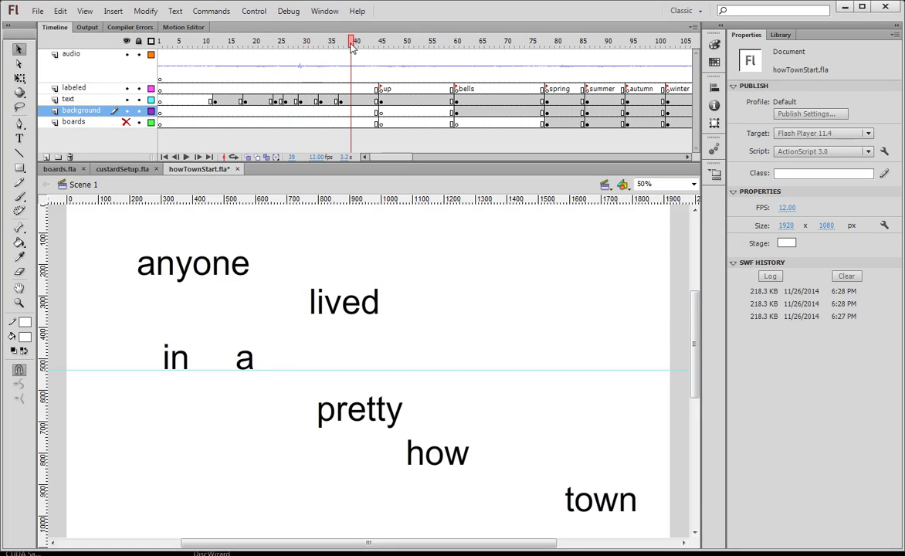
left_click(326, 43)
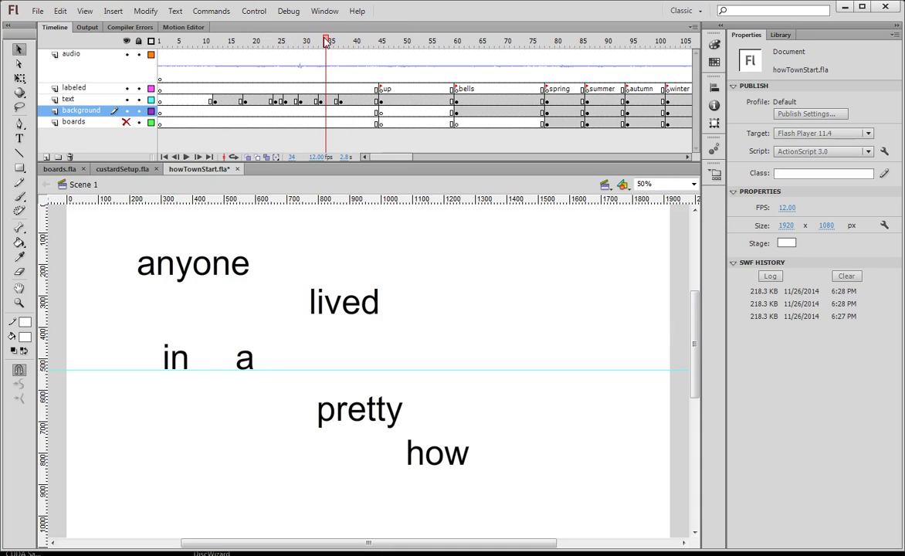
left_click_drag(326, 42, 306, 43)
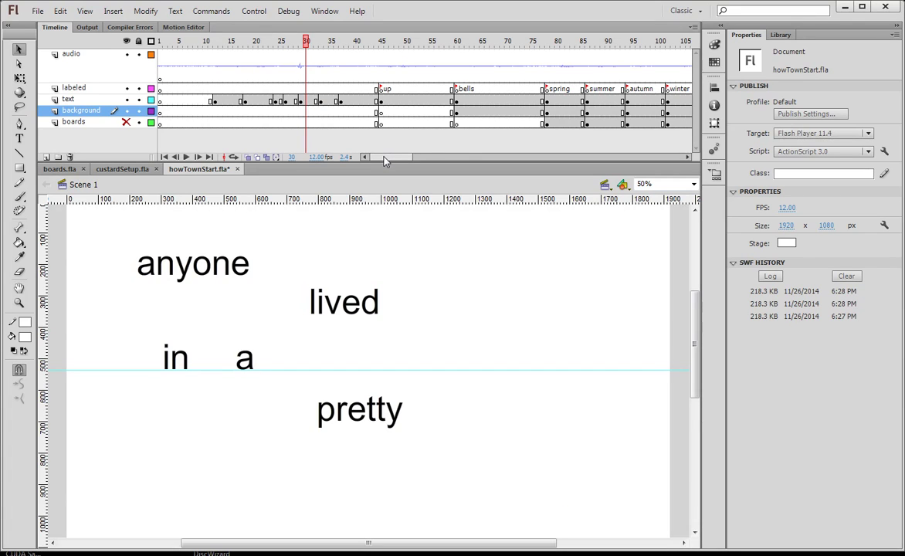
Step: Jump to the up and bells sections and select the bells movie clip on stage
left_click(412, 42)
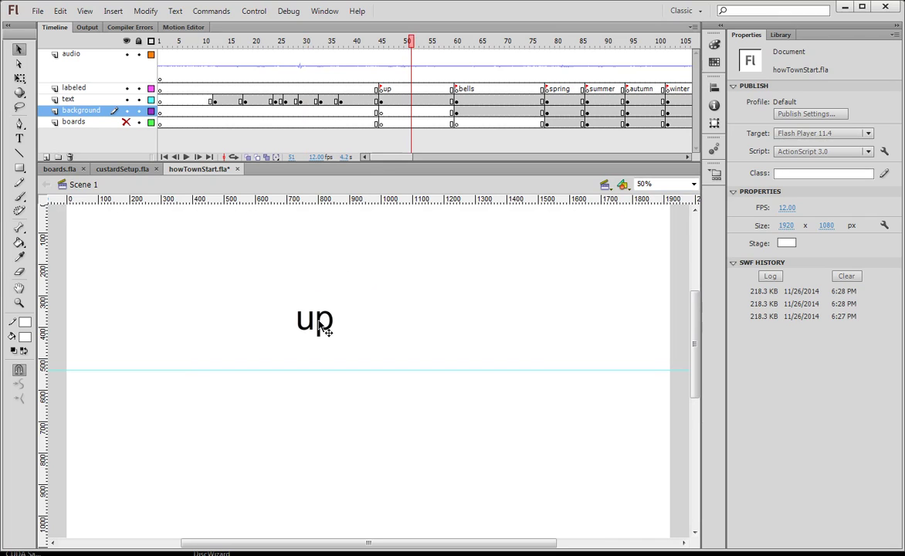
left_click(504, 42)
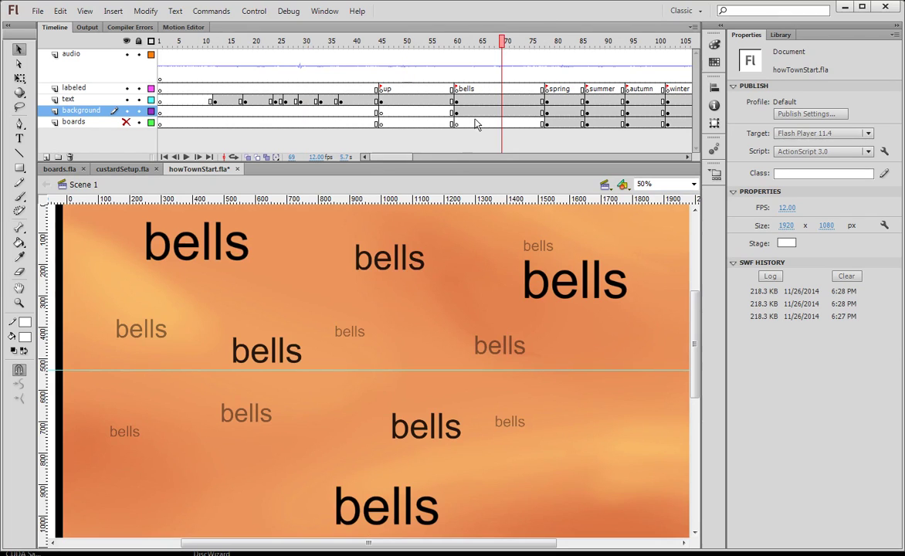
left_click(398, 259)
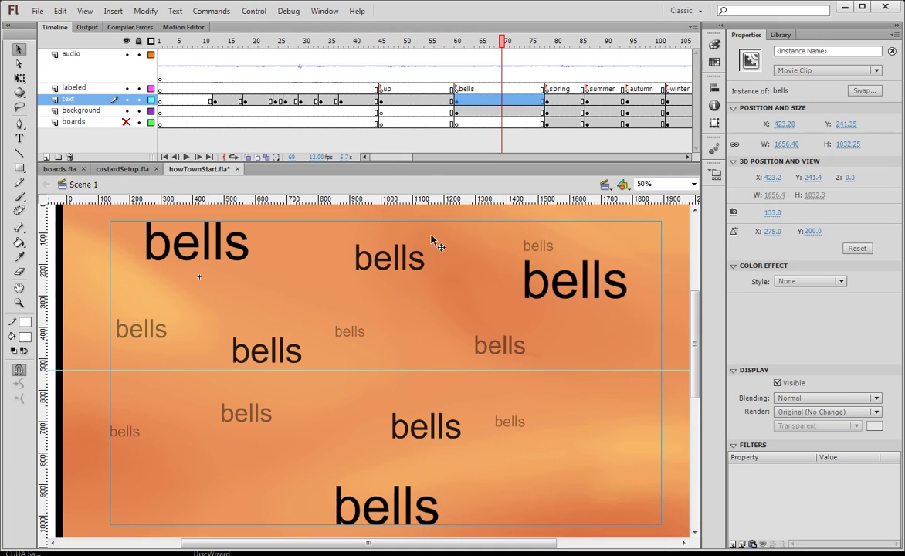
scroll(365, 145, "right", 5)
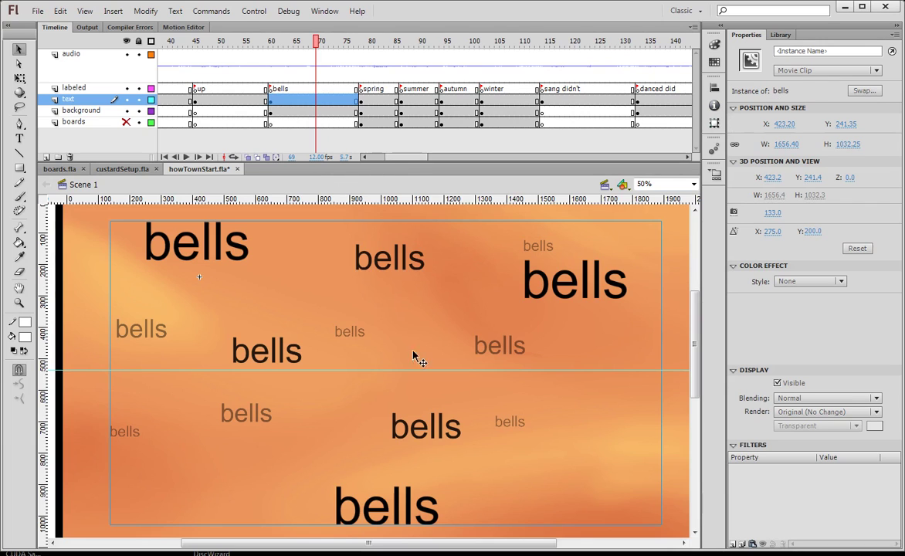
left_click_drag(380, 158, 427, 159)
Step: Alternate between the didn't frame 118 and the underlined did frame 138
left_click(418, 42)
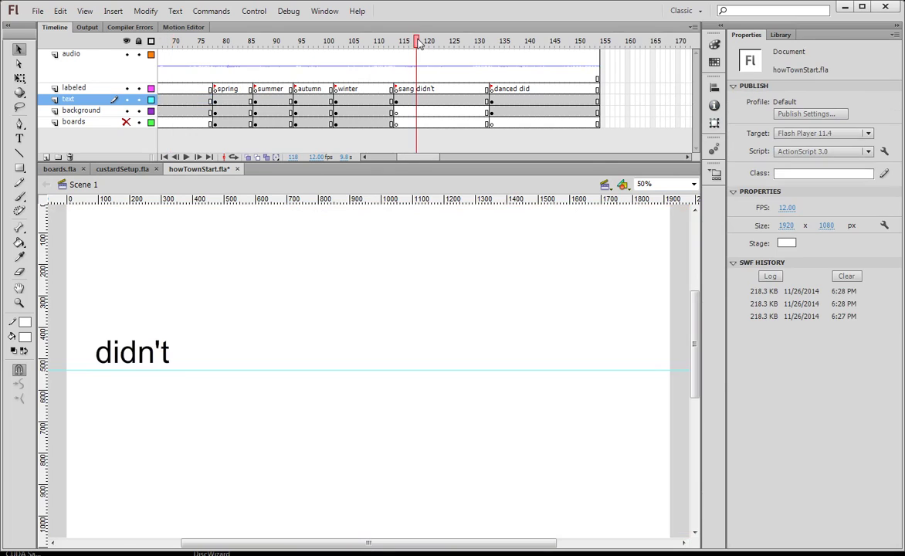
left_click(519, 43)
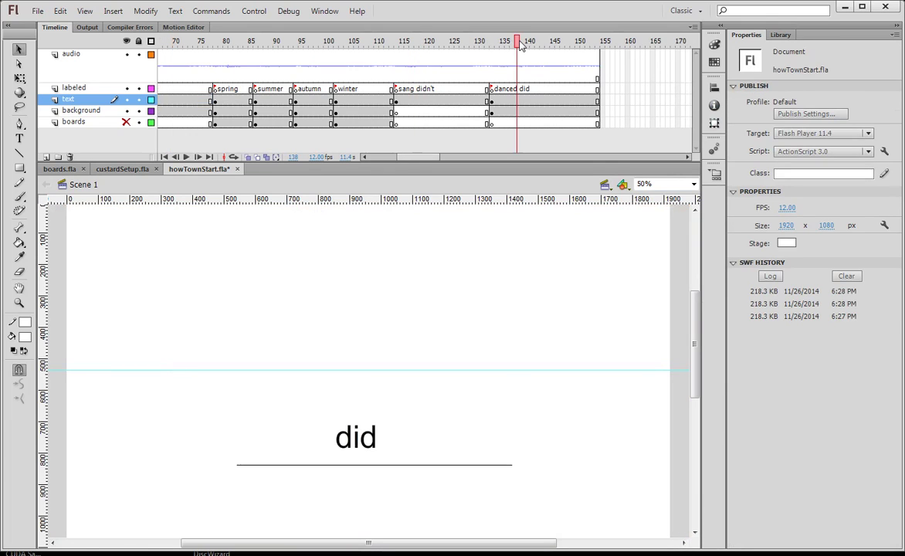
left_click(413, 42)
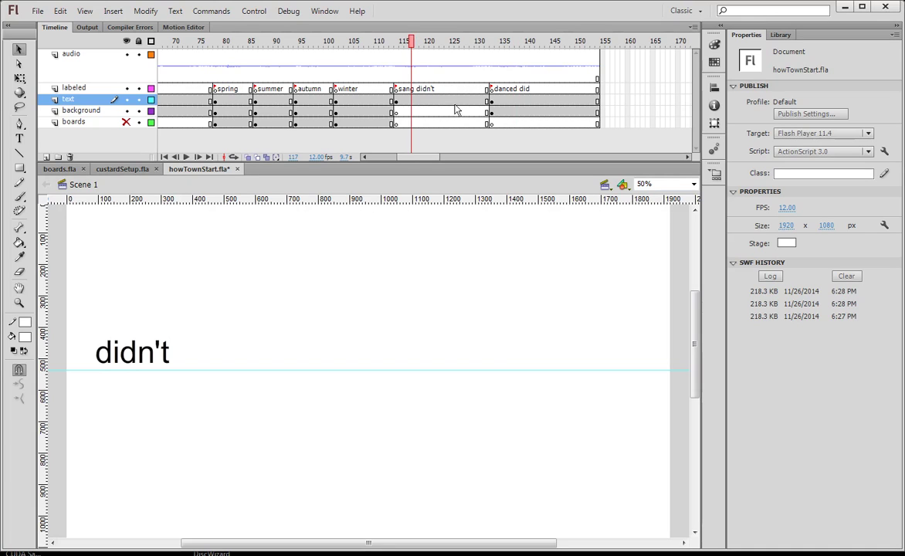
left_click(518, 41)
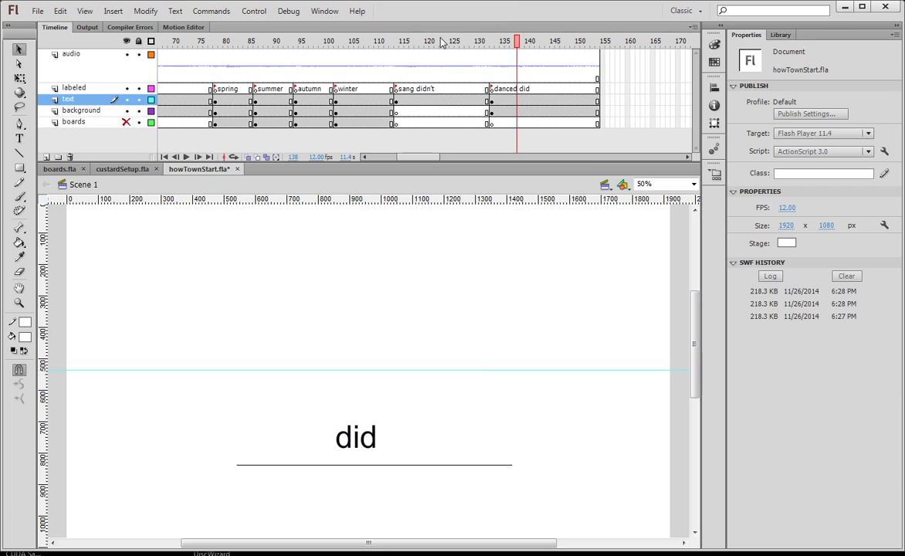
Step: Move the playhead to frame 115 and select the didn't movie clip on stage
scroll(377, 144, "left", 3)
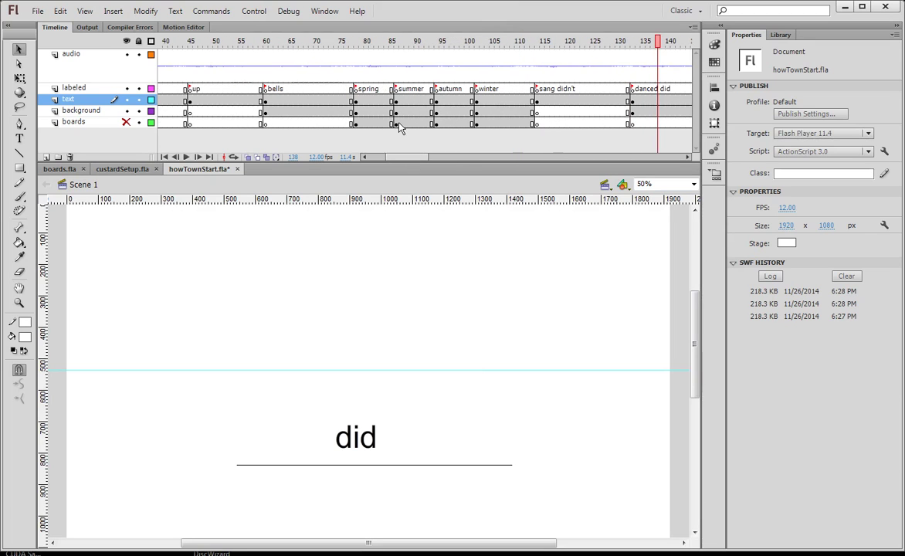
scroll(385, 147, "right", 4)
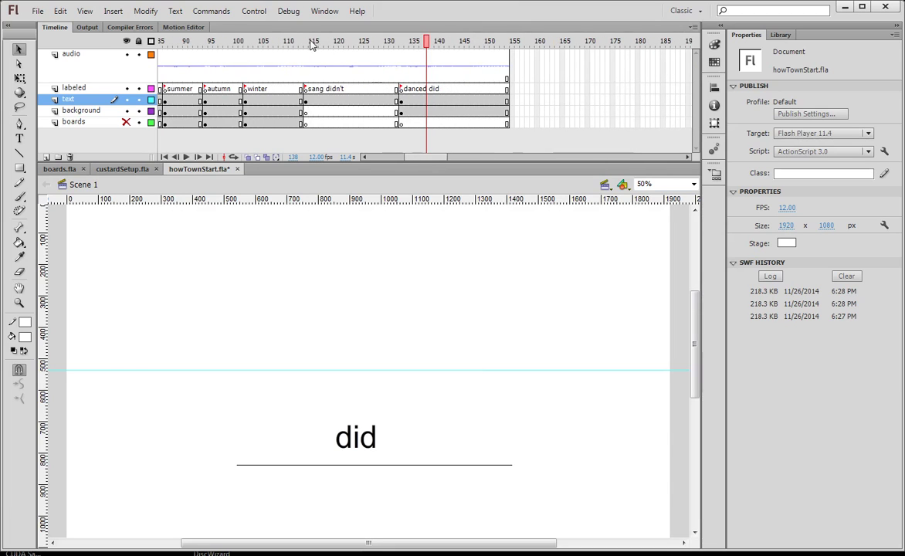
left_click_drag(287, 43, 311, 42)
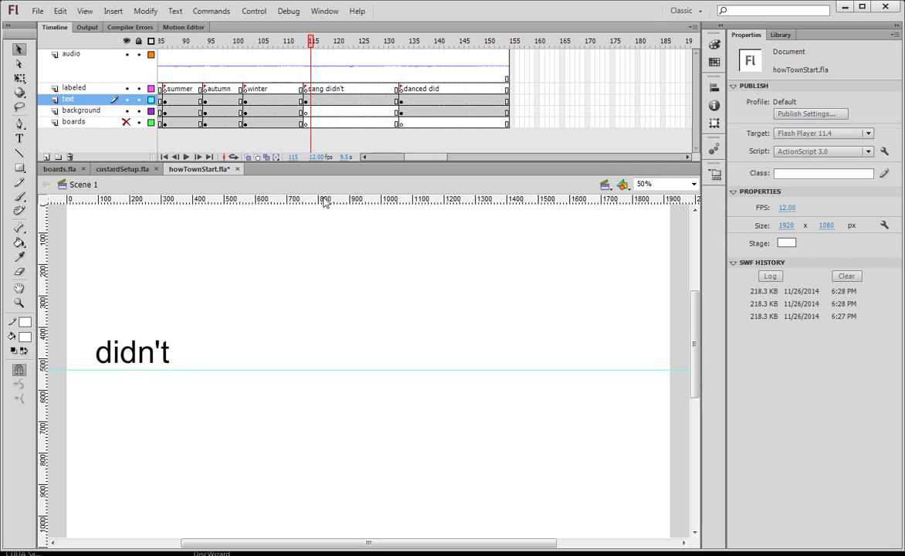
left_click(158, 356)
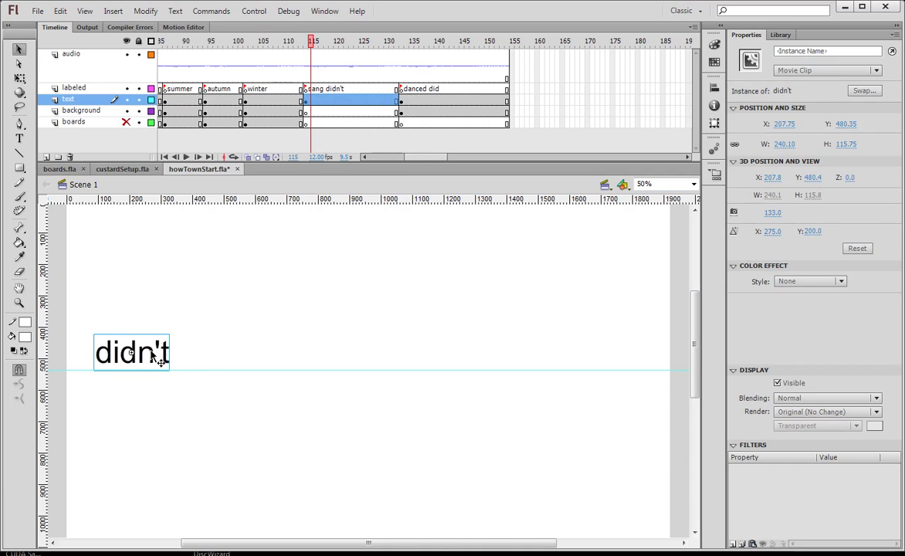
Step: Edit the didn't movie clip in place and select each of its letters d, i, d, n, t and apostrophe
double_click(158, 358)
left_click(117, 361)
left_click(117, 356)
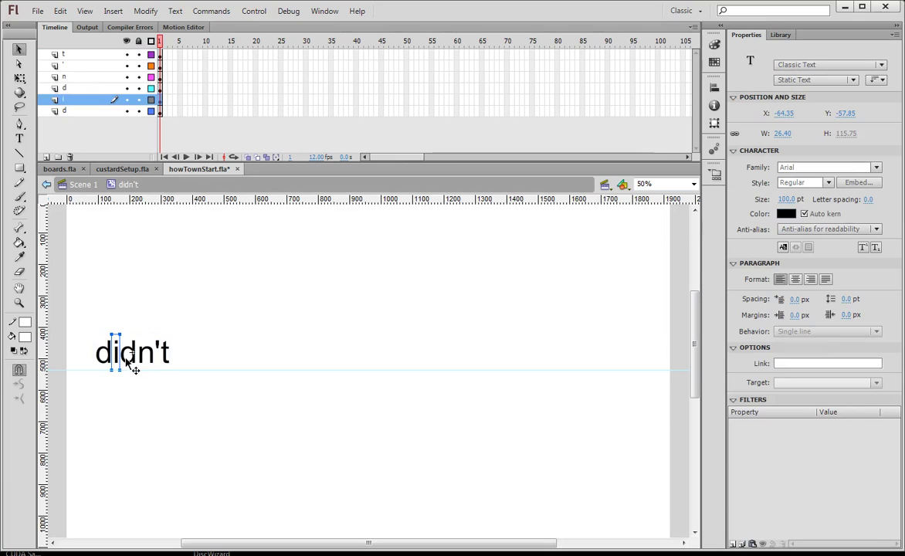
left_click(129, 356)
left_click(146, 357)
left_click(166, 356)
left_click(164, 354)
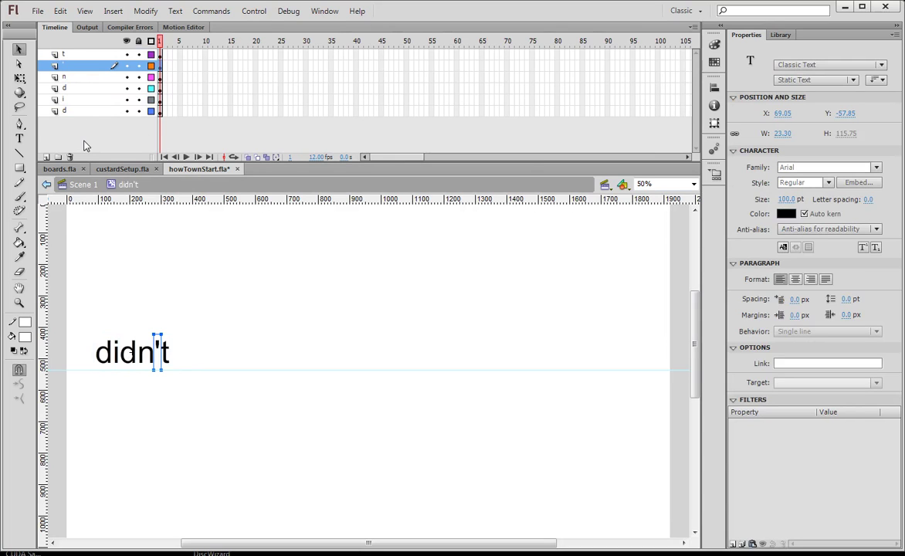
Step: Marquee-select all six letters and look through the Modify menu and context menu without applying anything
left_click_drag(80, 328, 202, 376)
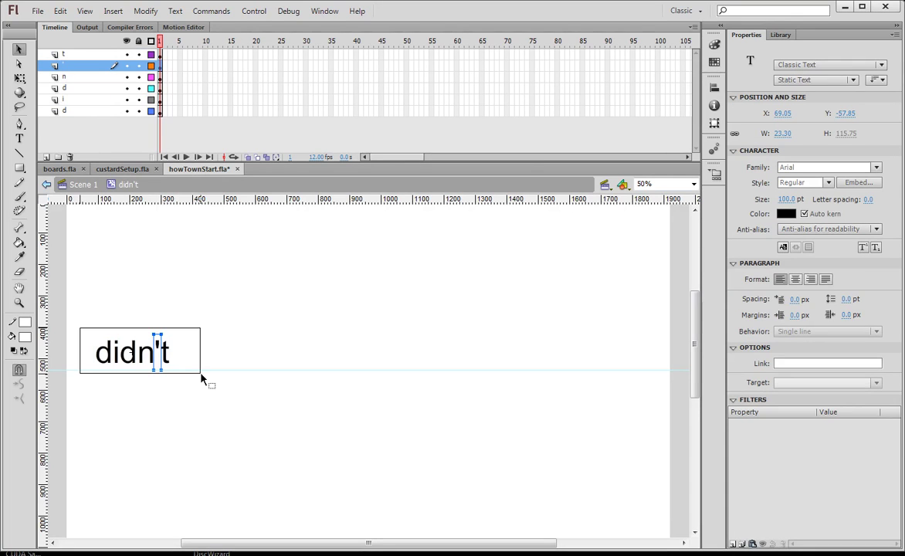
left_click(143, 10)
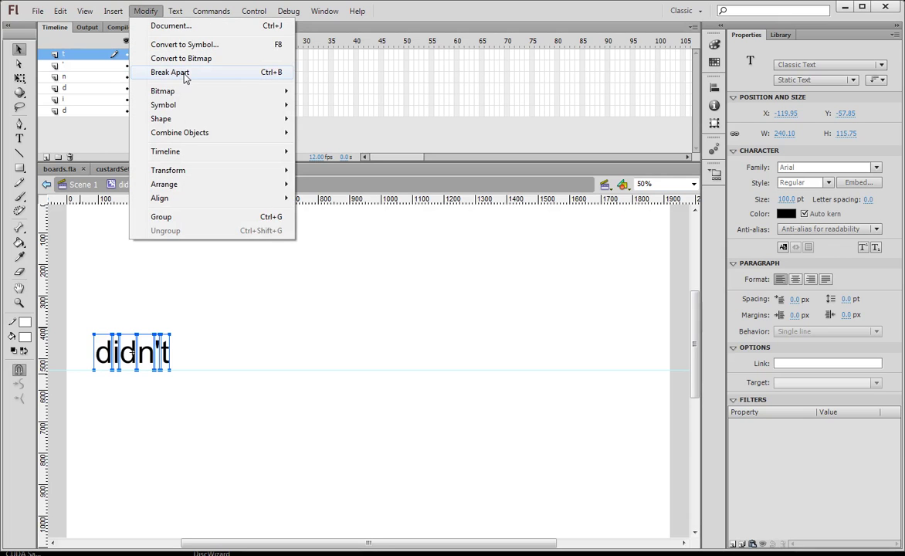
left_click(285, 358)
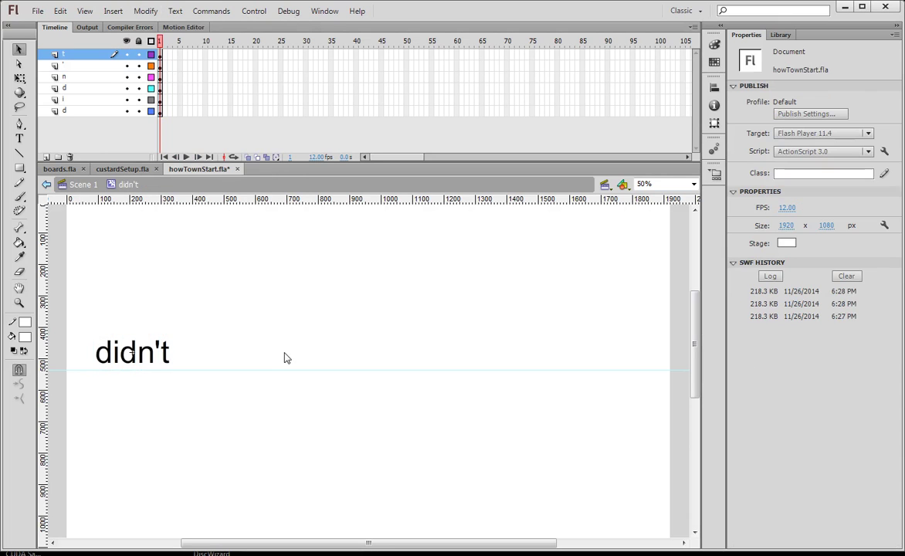
left_click_drag(89, 320, 197, 394)
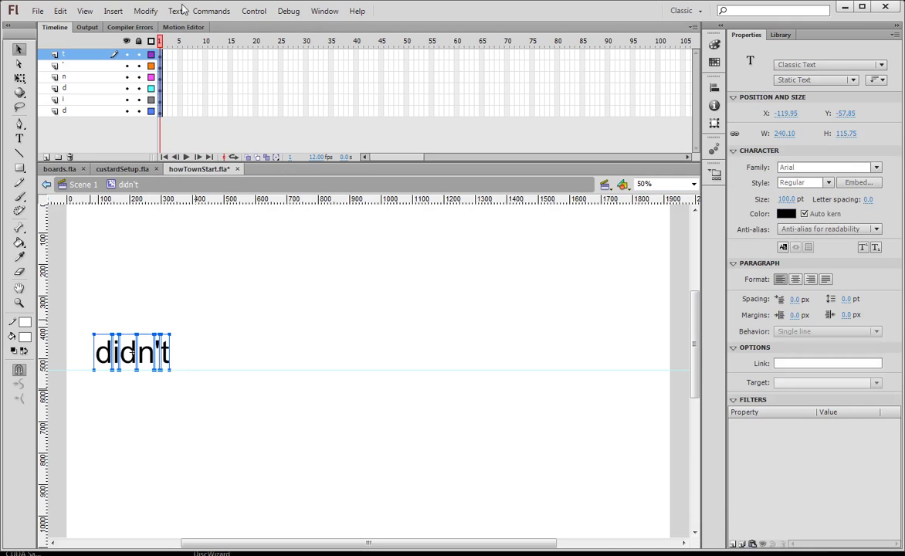
right_click(124, 349)
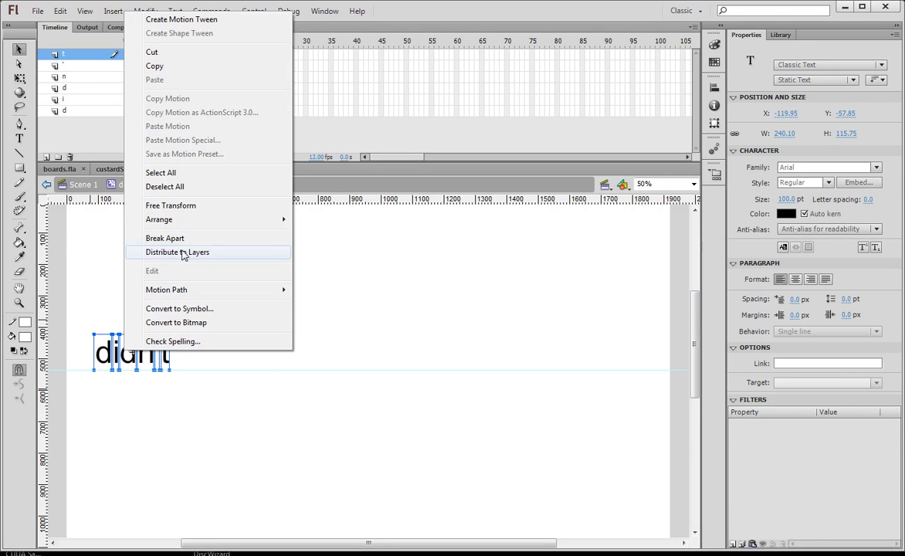
left_click(366, 289)
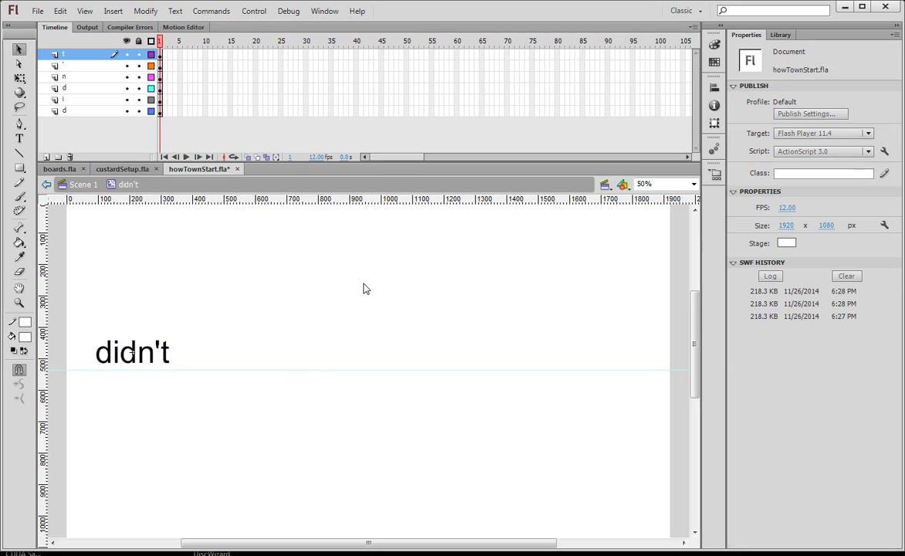
Step: Return to Scene 1 and scrub the timeline forward to the keyframe showing 'did'
left_click(83, 184)
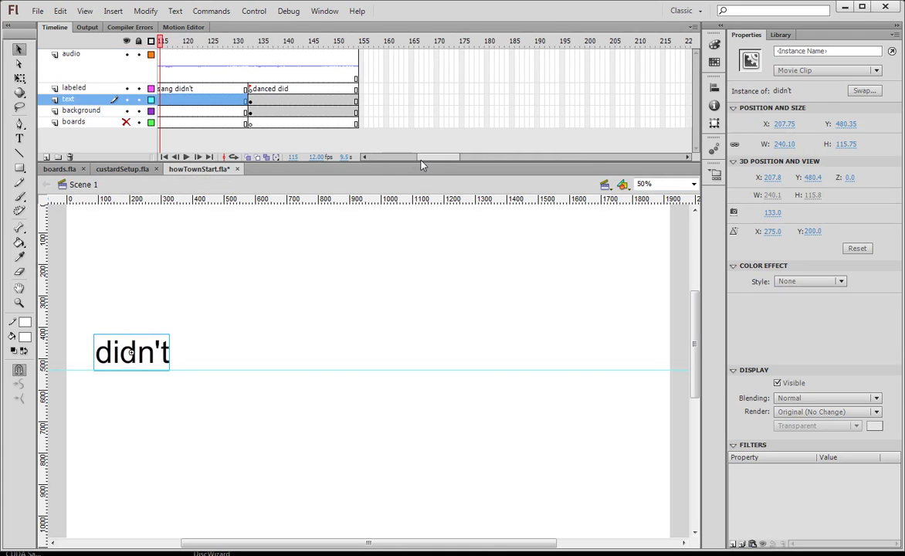
left_click_drag(394, 157, 372, 157)
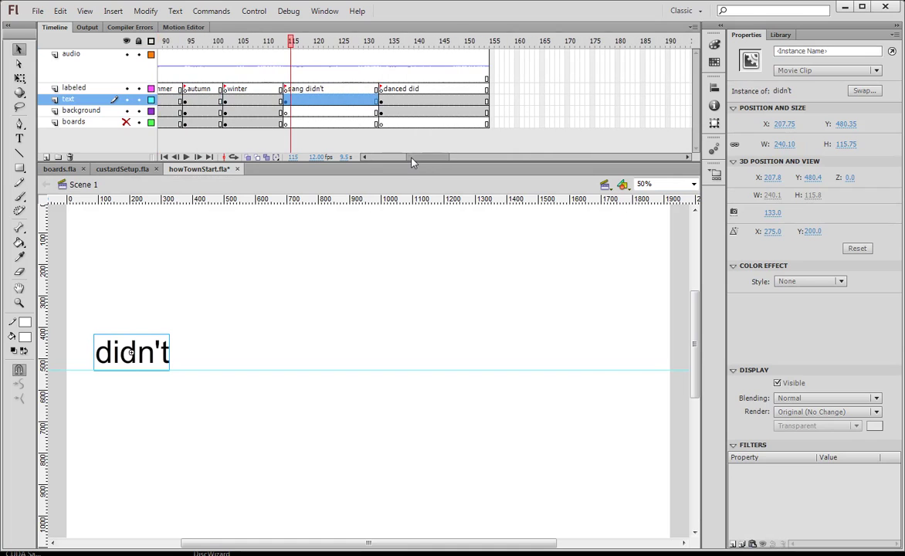
left_click(285, 40)
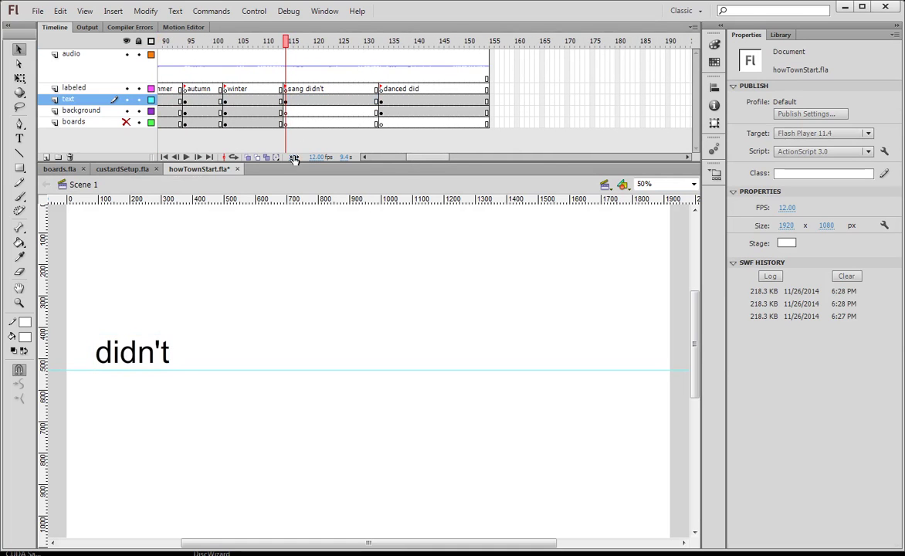
left_click_drag(341, 41, 375, 44)
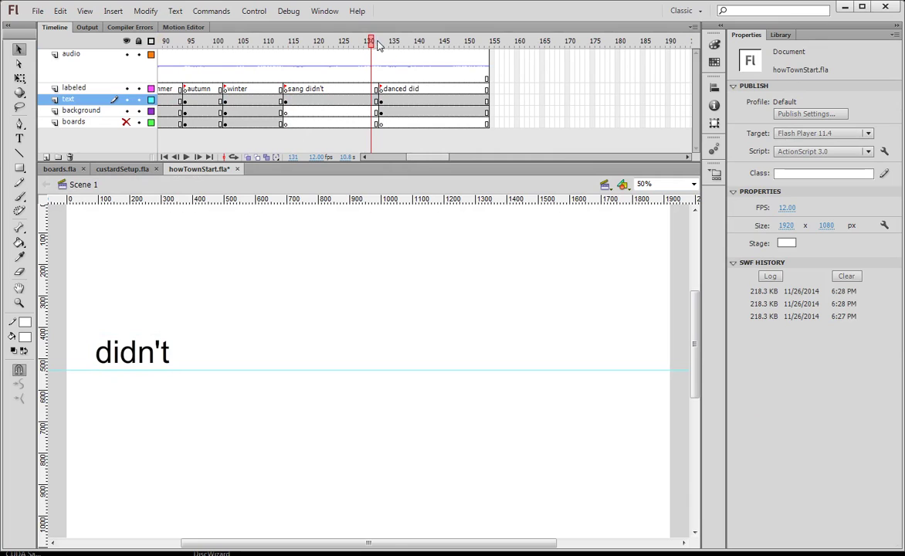
left_click(381, 102)
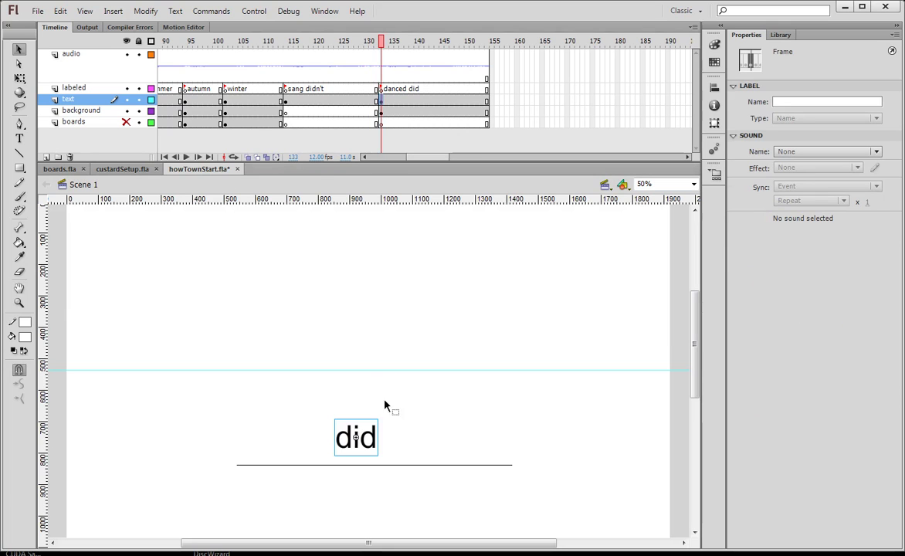
Step: Inspect the did symbol's letter layers, then return to Scene 1 at frame 129 showing didn't
double_click(378, 442)
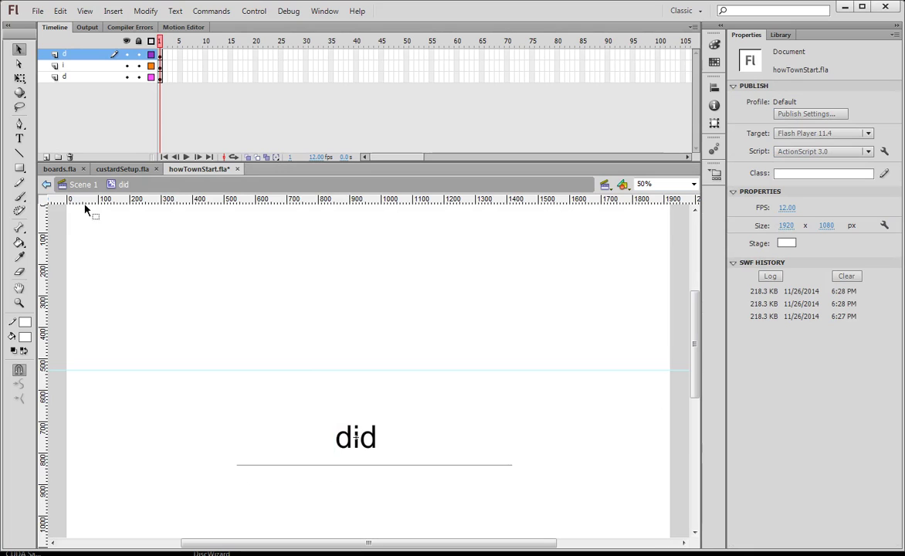
left_click_drag(252, 68, 251, 68)
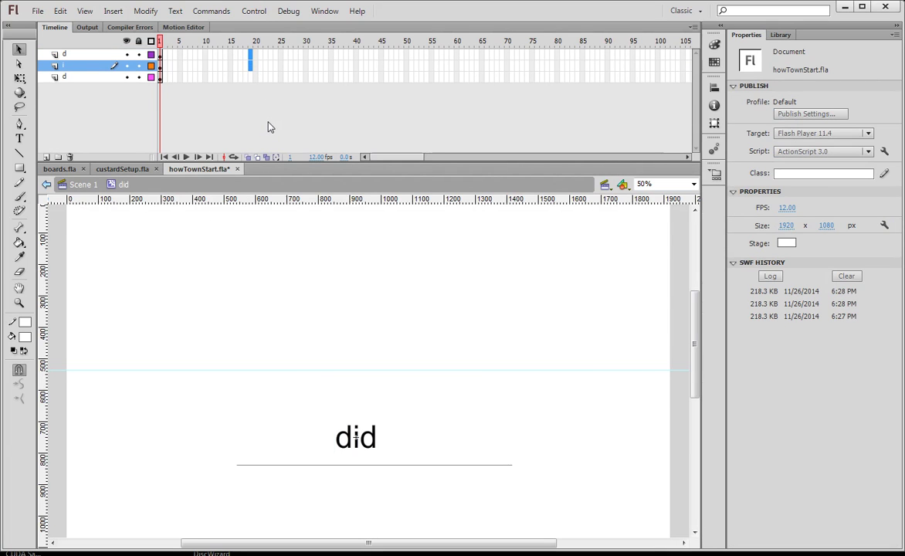
left_click(80, 184)
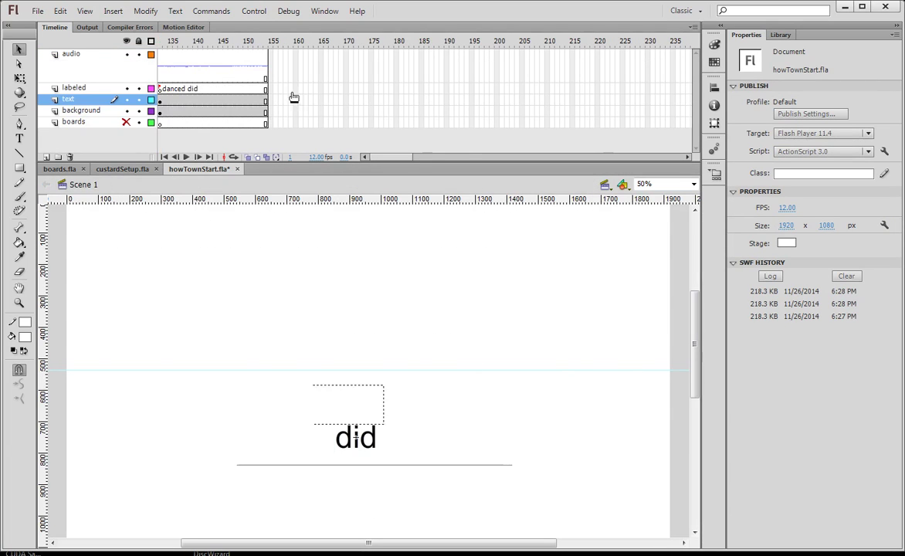
left_click(399, 157)
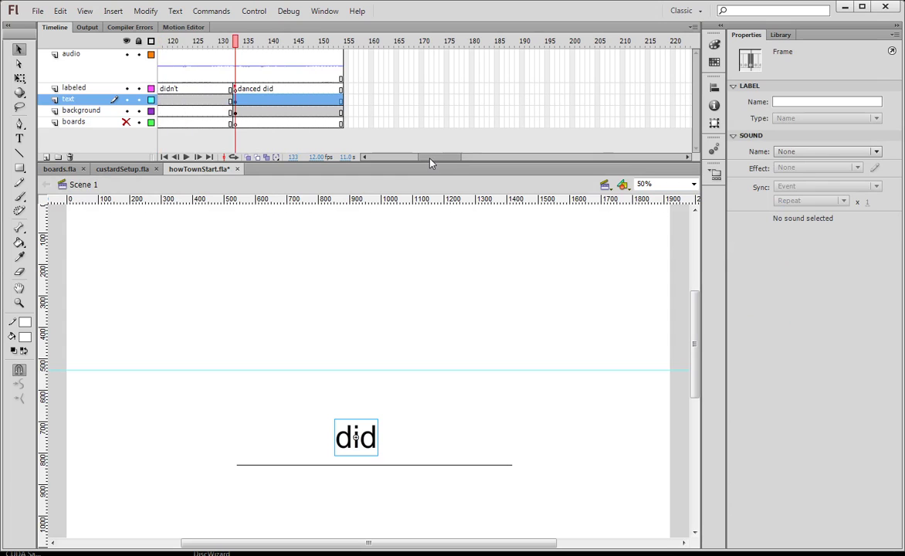
left_click(217, 42)
Step: In the didn't symbol, extend all six letter layers to frame 19, then return to Scene 1
double_click(163, 353)
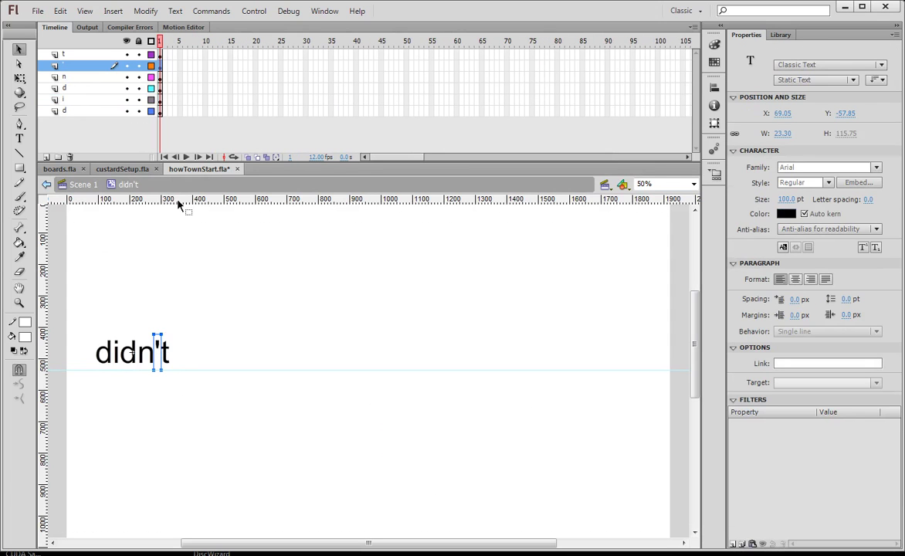
left_click_drag(251, 54, 251, 114)
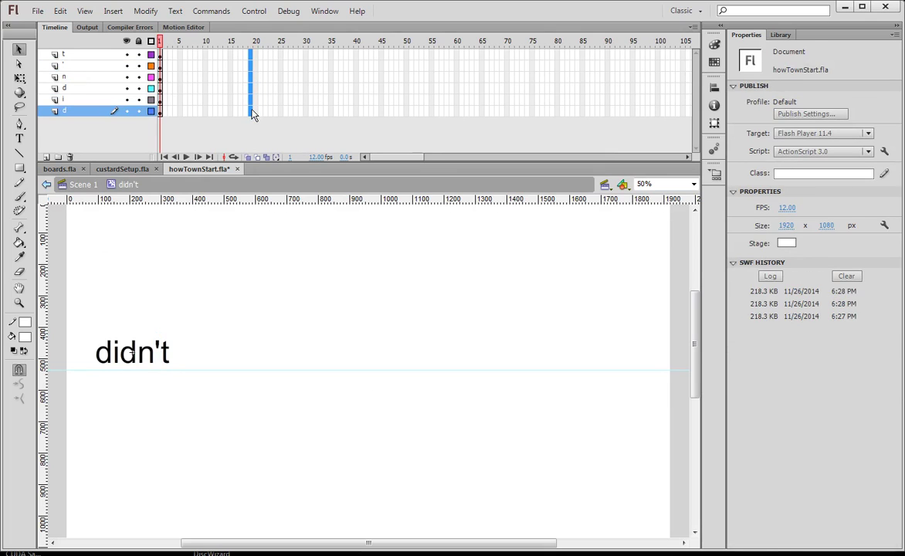
key("F5")
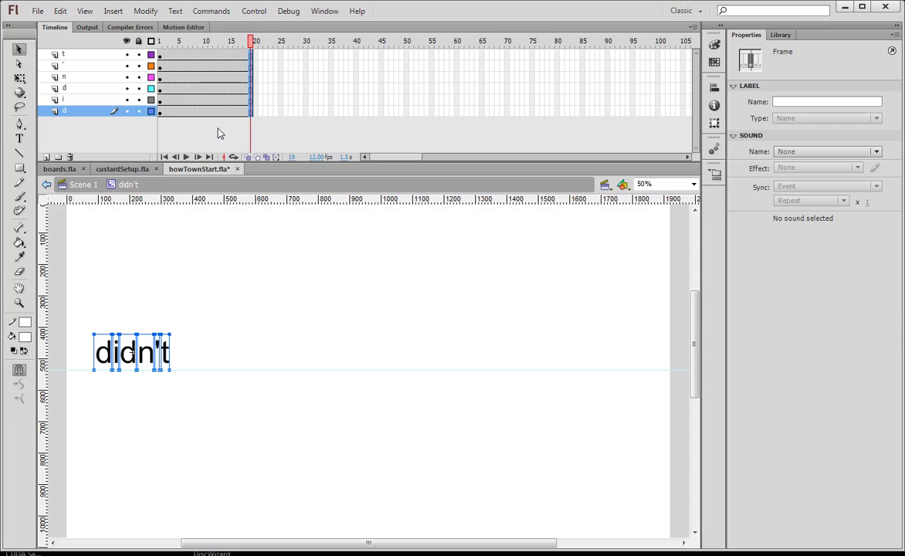
left_click(85, 187)
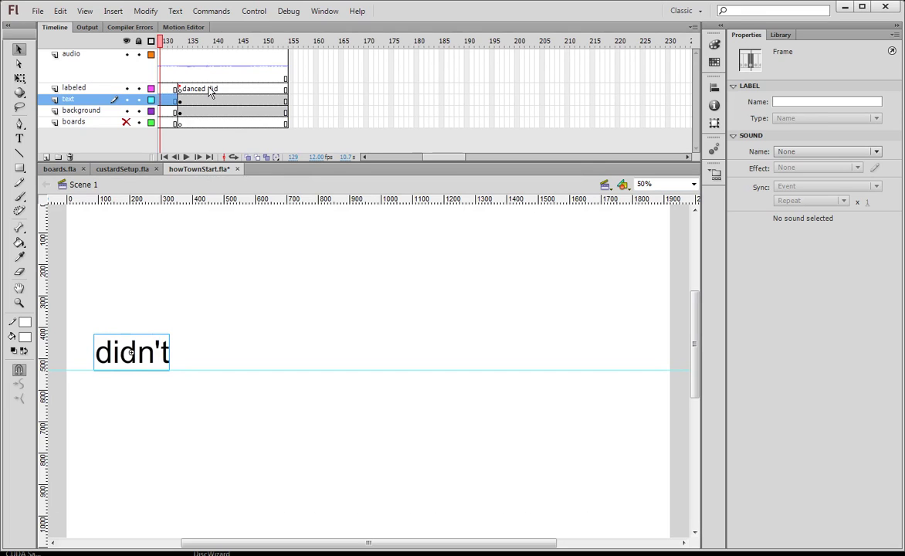
Step: Test-play the poem animation, then go back to the bells label at frame 60
key("ctrl+Return")
left_click_drag(458, 159, 384, 149)
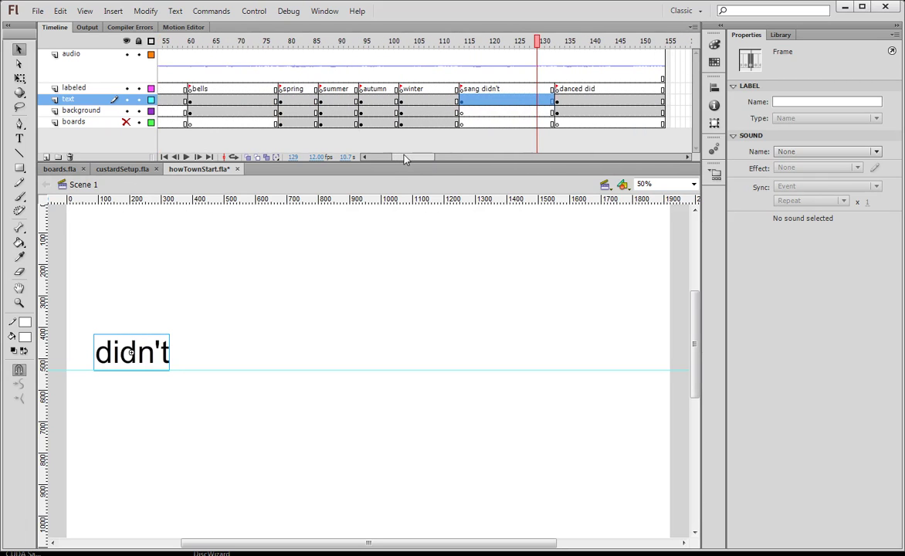
left_click(371, 157)
left_click_drag(394, 158, 386, 151)
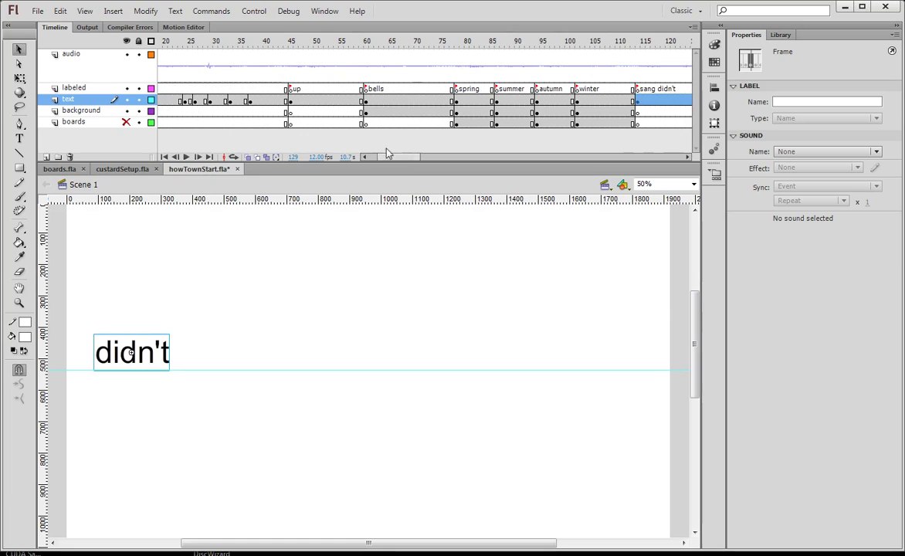
left_click(366, 41)
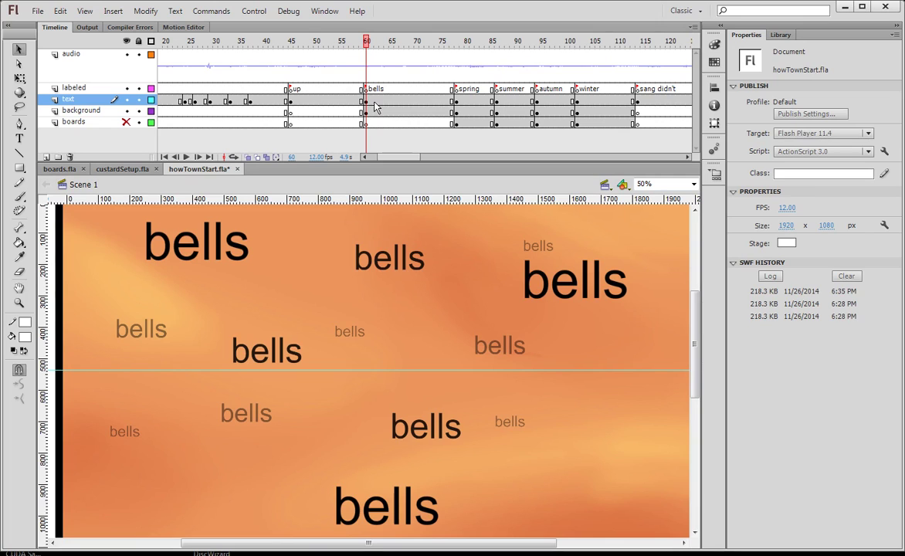
left_click(316, 41)
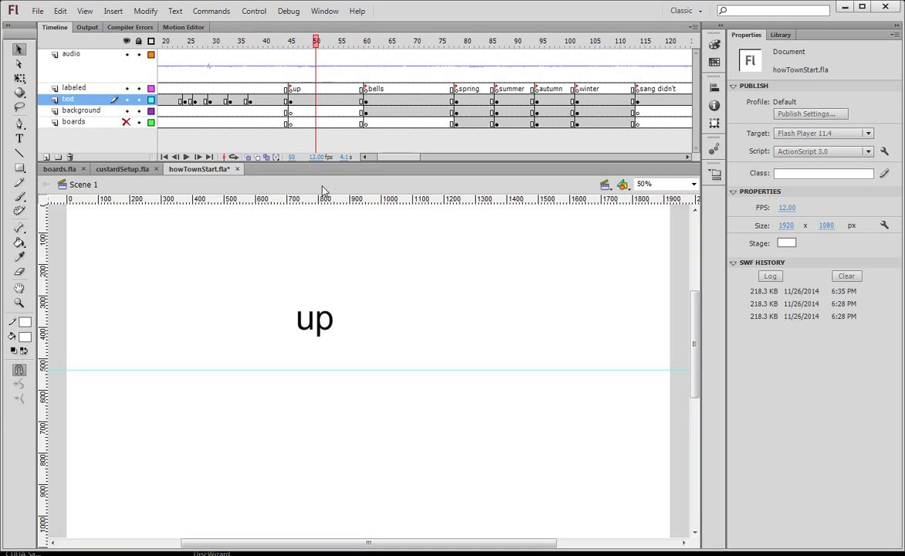
left_click(401, 41)
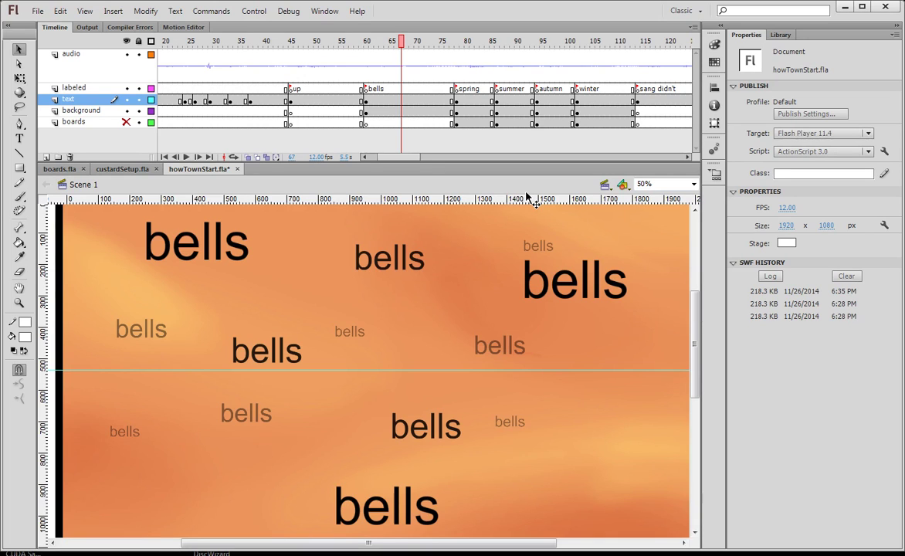
Step: Switch to custardSetup.fla and zoom the stage out to 50%
left_click(122, 170)
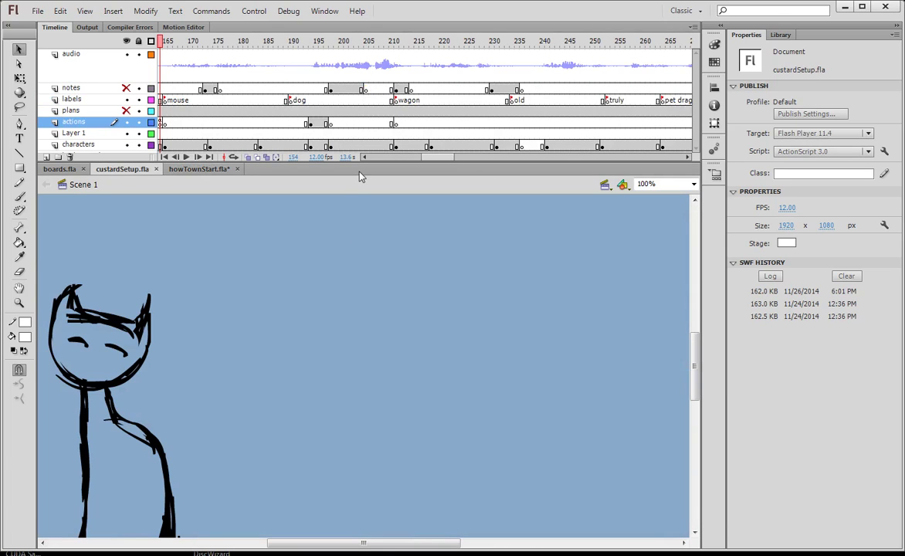
key("ctrl+minus")
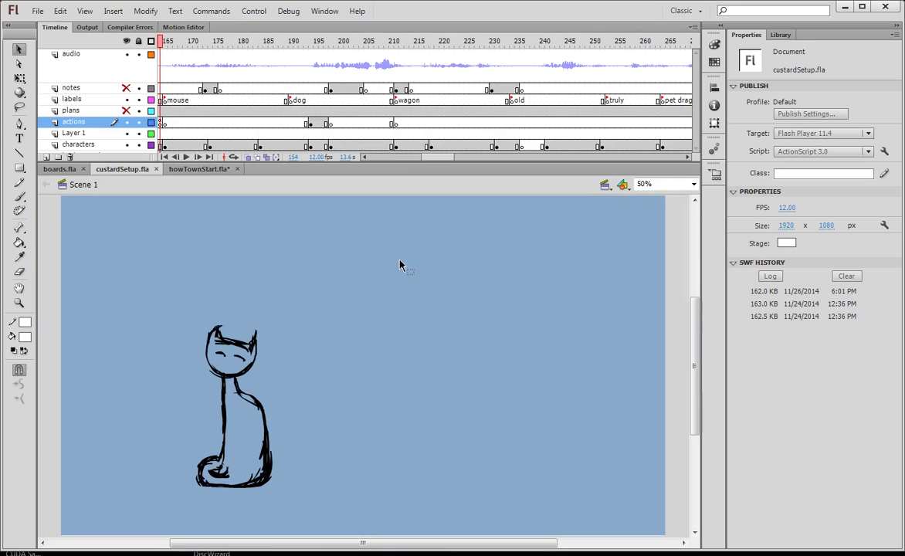
left_click_drag(445, 160, 395, 159)
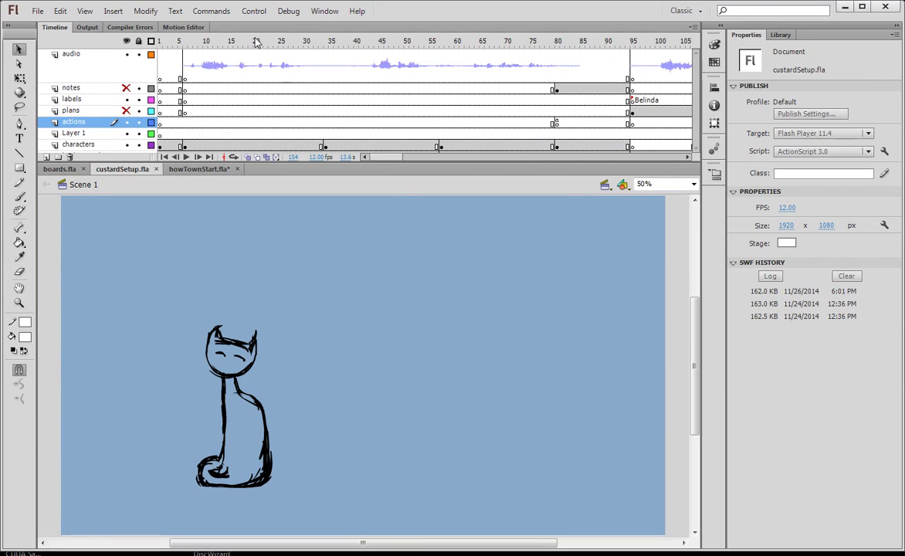
Step: Scrub the timeline from frame 2 to the book drawing at frame 82
left_click_drag(225, 41, 167, 41)
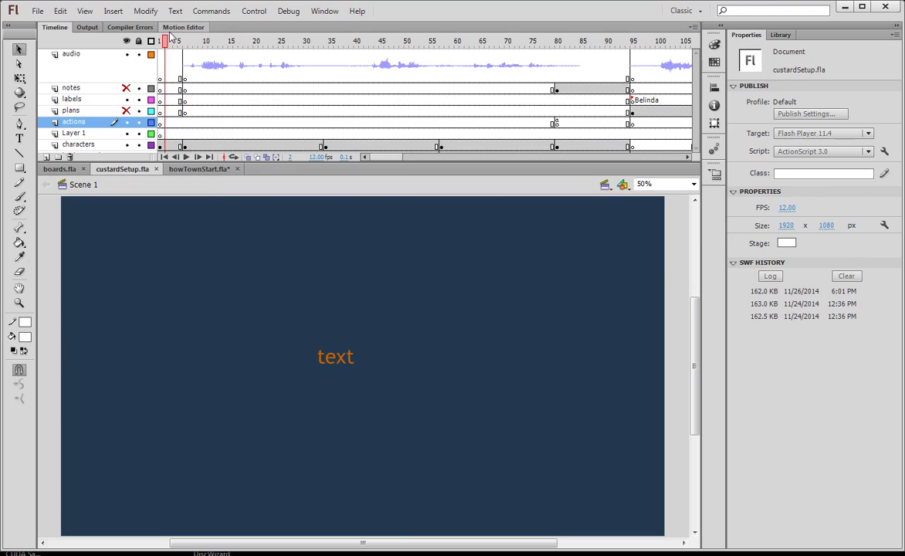
left_click(568, 41)
left_click_drag(388, 160, 412, 158)
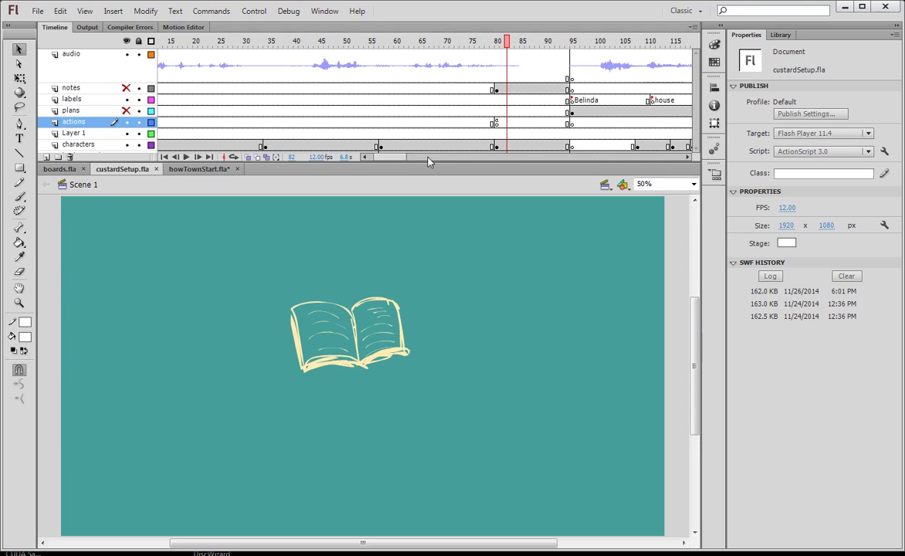
Step: Enlarge the timeline to show every layer and move through the house scene to the kitten at frame 151
left_click_drag(434, 163, 436, 184)
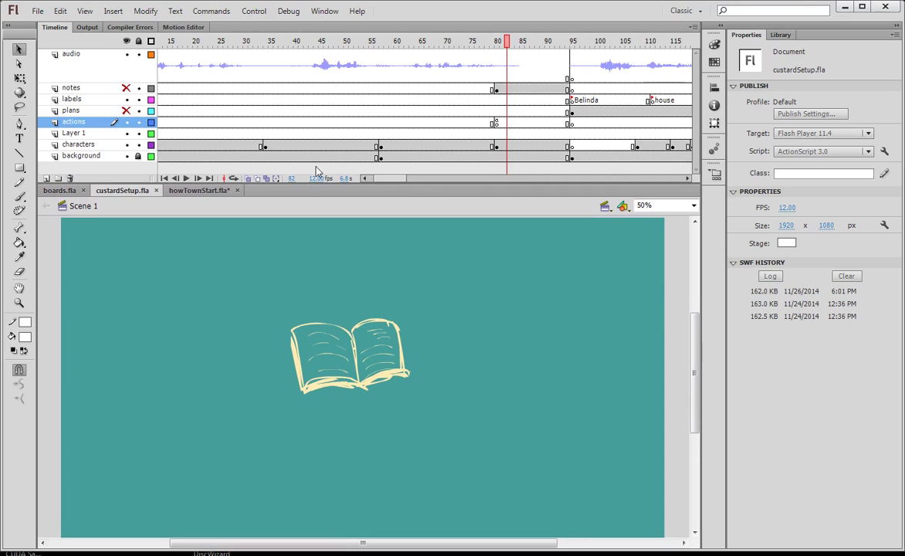
left_click_drag(392, 179, 421, 179)
left_click(477, 41)
left_click_drag(478, 41, 512, 42)
left_click(268, 441)
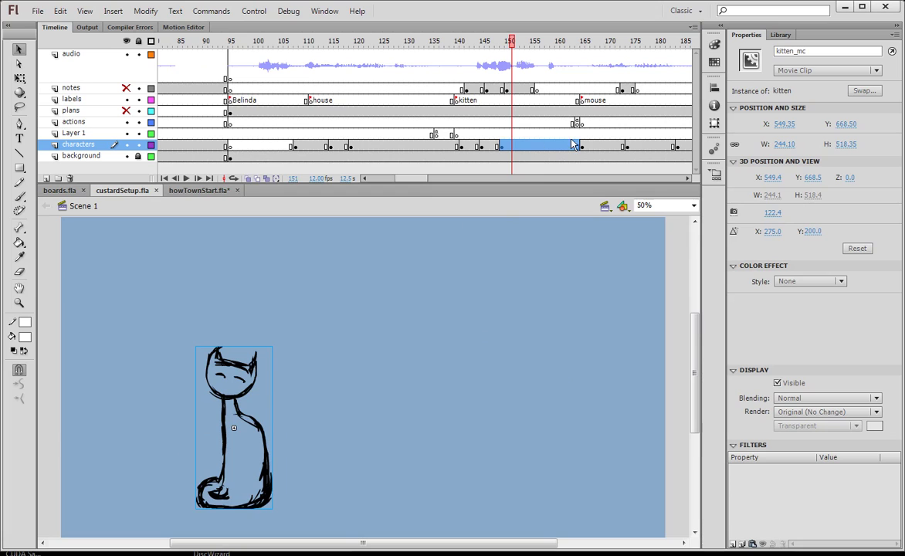
double_click(267, 454)
left_click(270, 459)
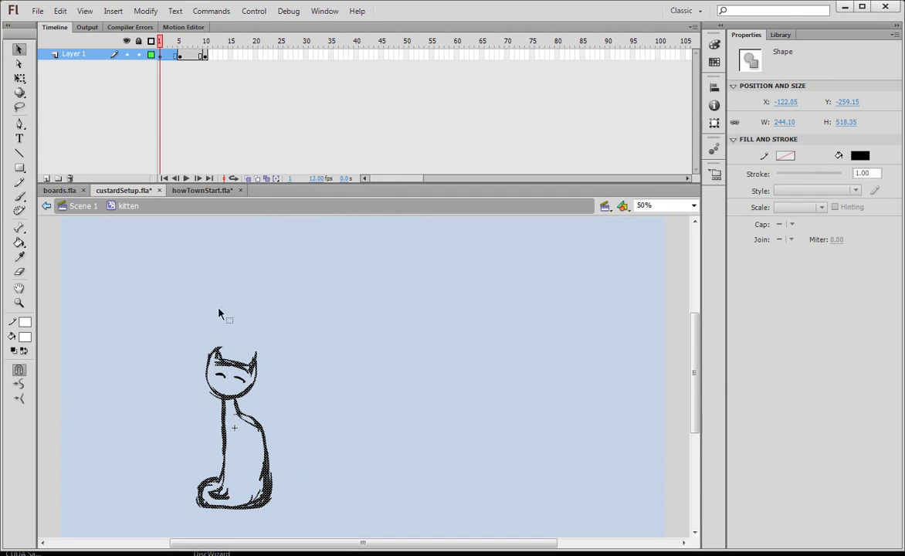
left_click(81, 206)
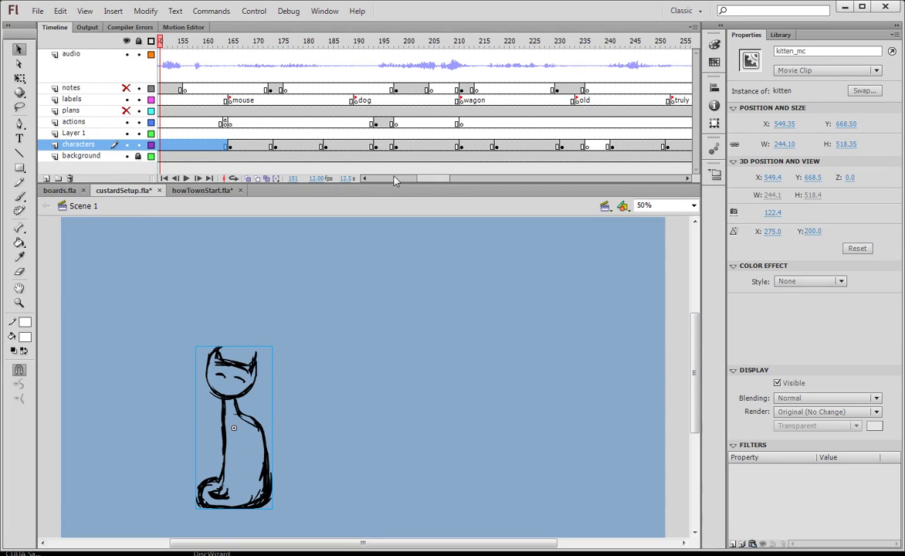
Step: Scroll the timeline back to the start and test-run the custardSetup movie
left_click_drag(431, 182, 412, 189)
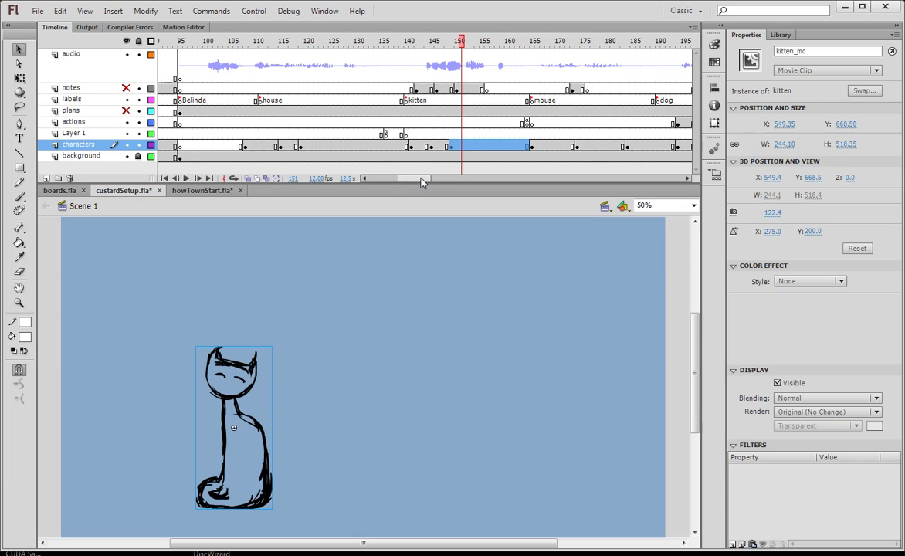
left_click_drag(422, 181, 400, 182)
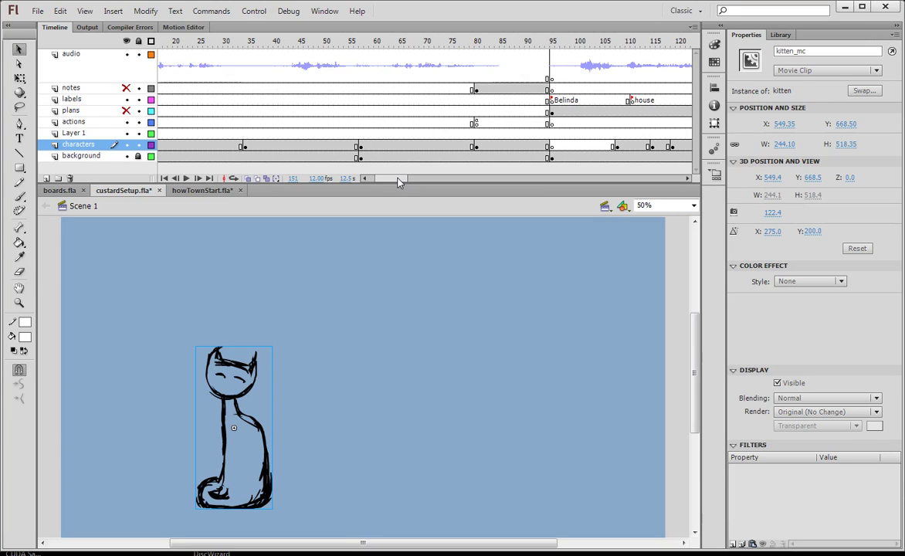
key("ctrl+Return")
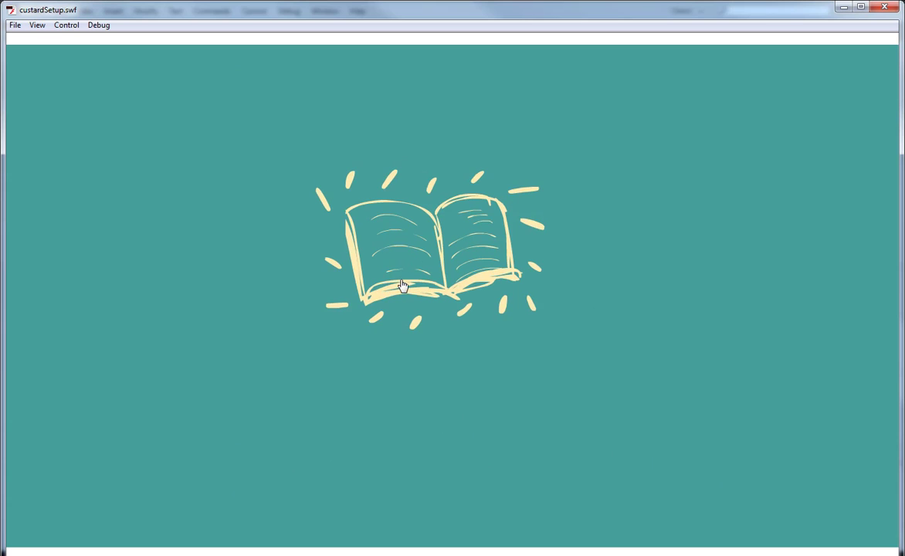
Step: Click the book in the test movie to reach the kitten scene, then close the player
left_click(438, 264)
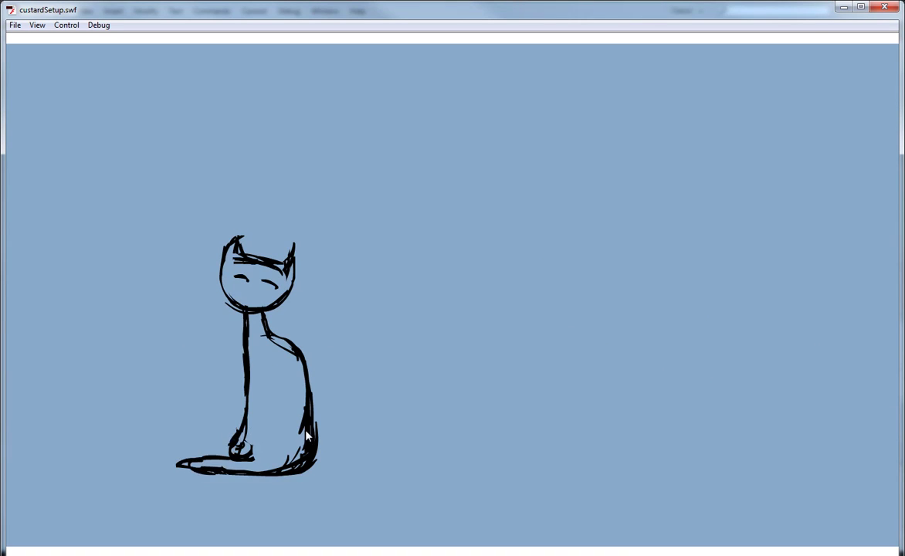
left_click(892, 10)
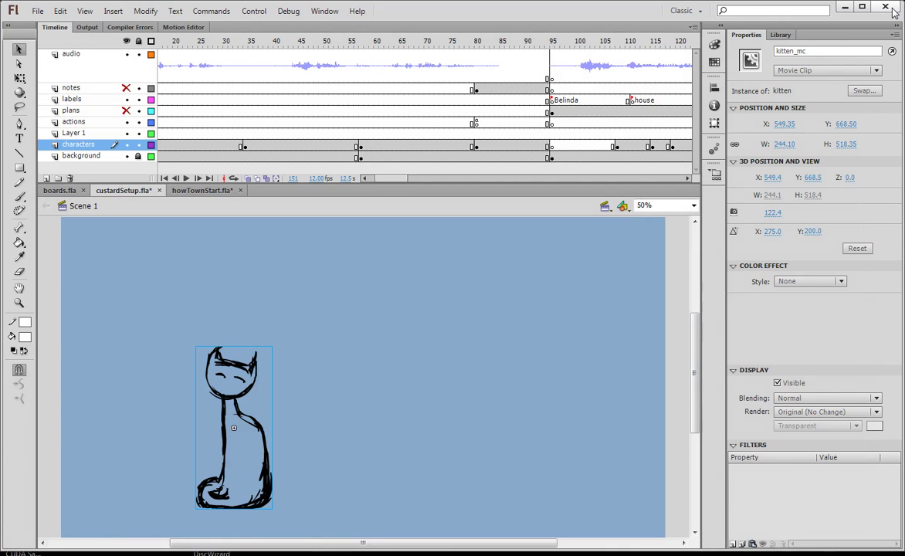
Step: Select frame 136 on Layer 1 and view its house_mc click-listener script in the Actions panel
left_click(477, 123)
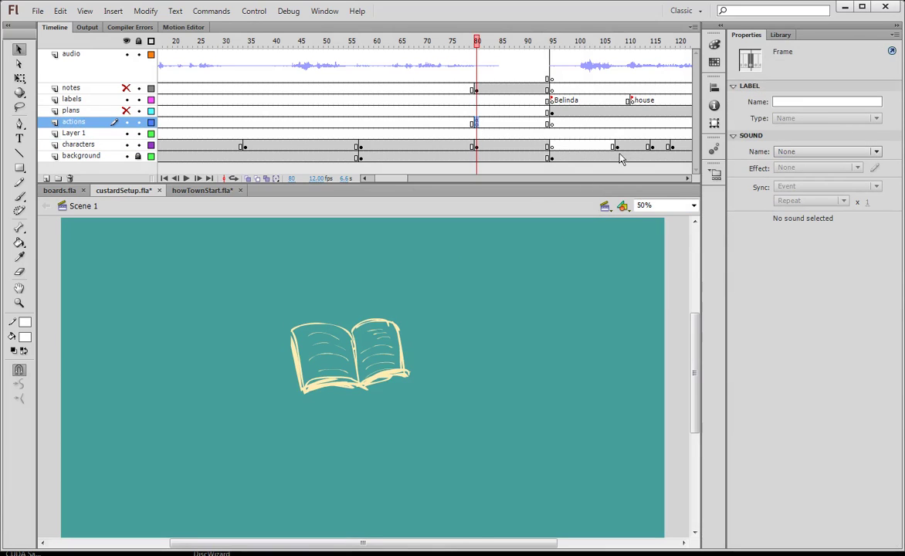
scroll(587, 161, "right", 5)
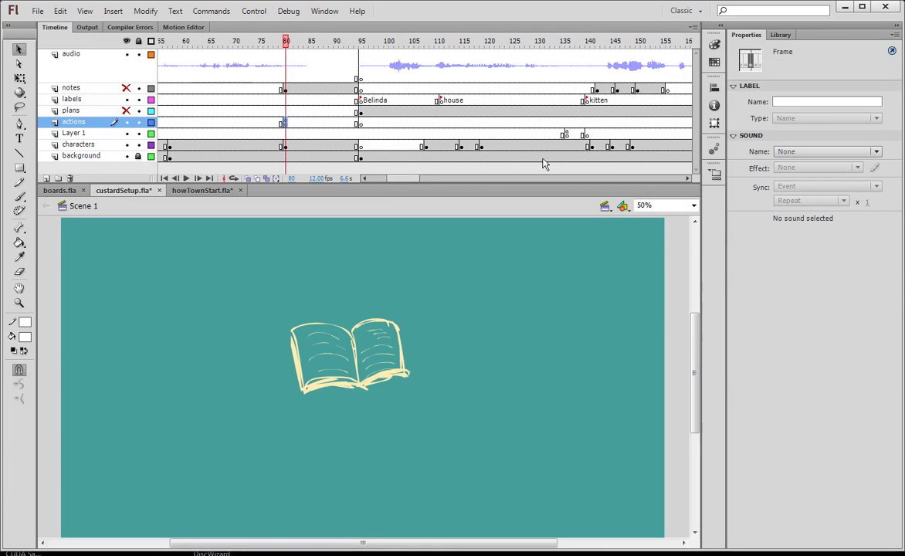
left_click(567, 135)
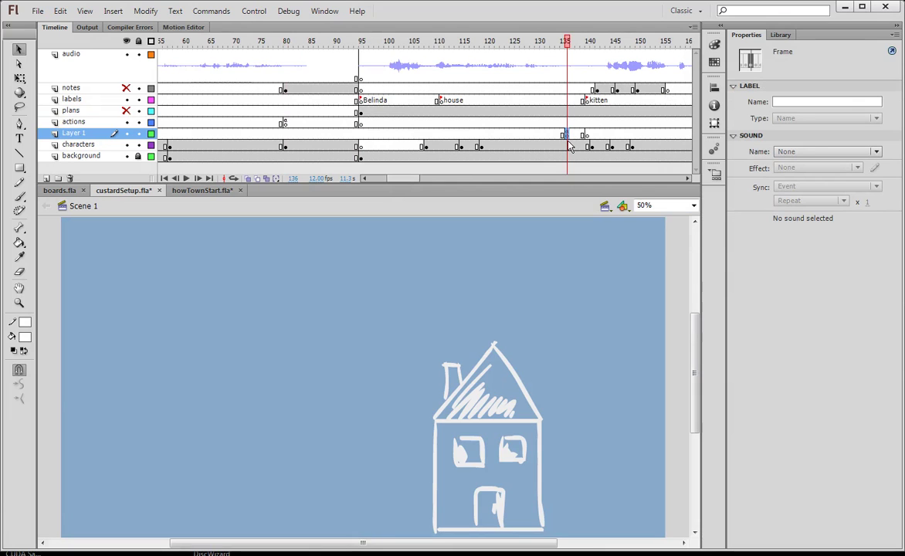
key("F9")
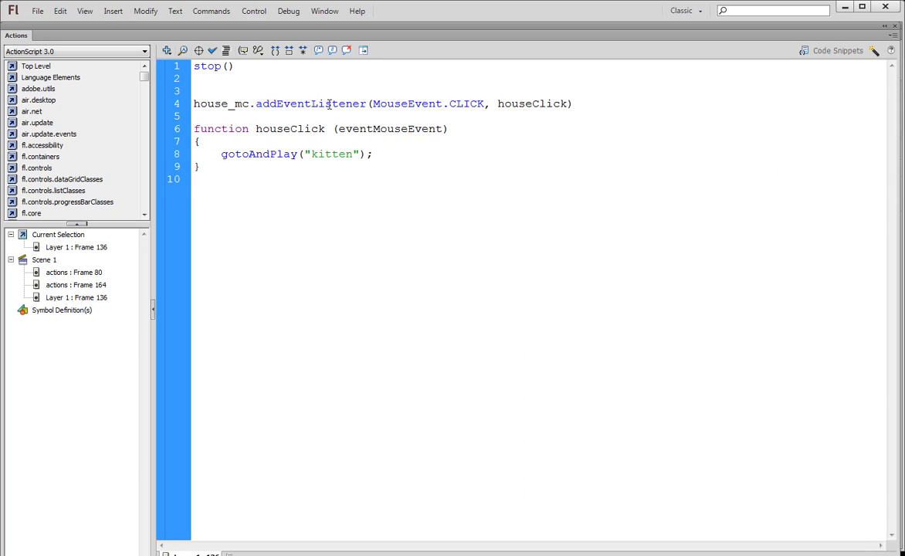
key("ctrl+w")
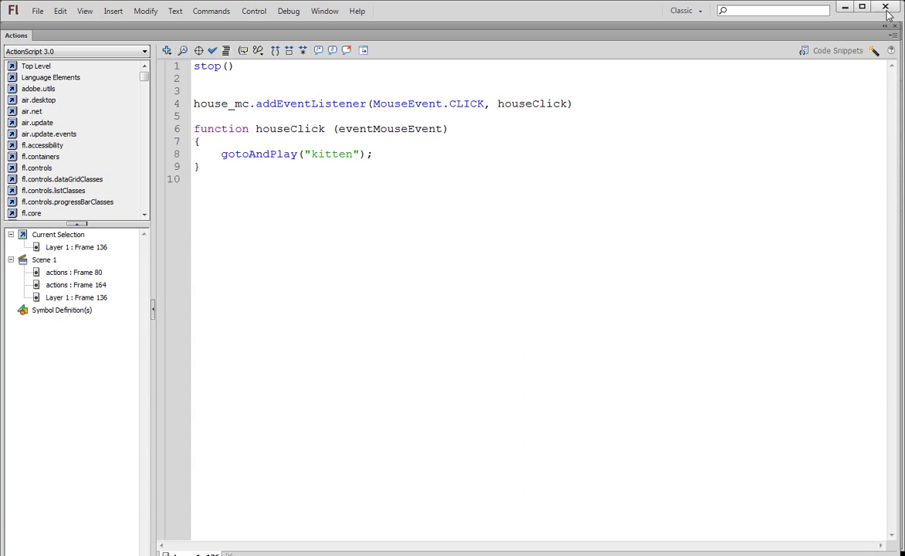
left_click(510, 299)
left_click(896, 27)
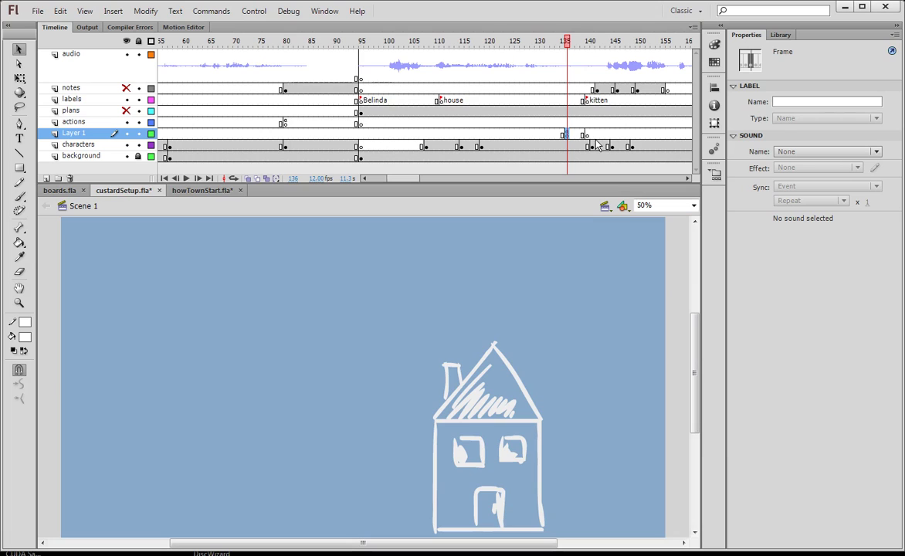
Step: Go to frame 83 and select the book_btn button instance on the stage
left_click(302, 42)
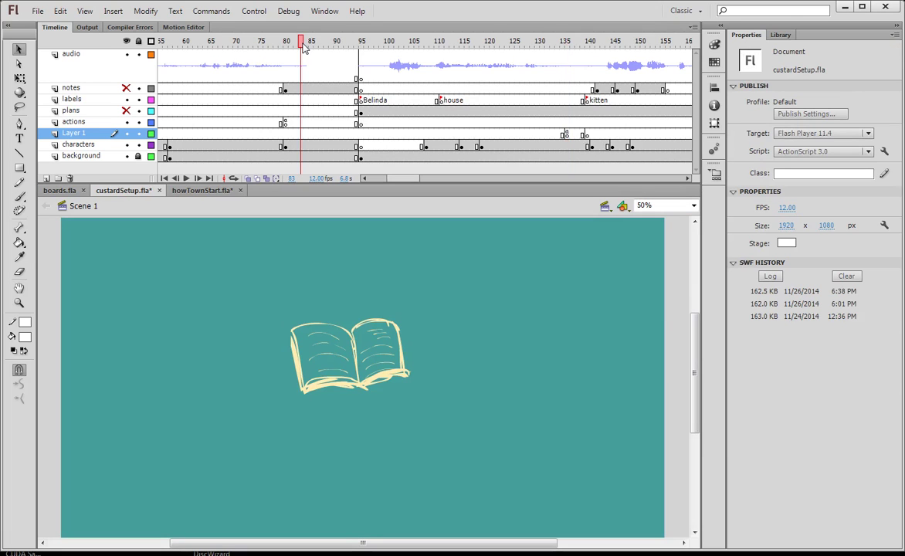
left_click(351, 355)
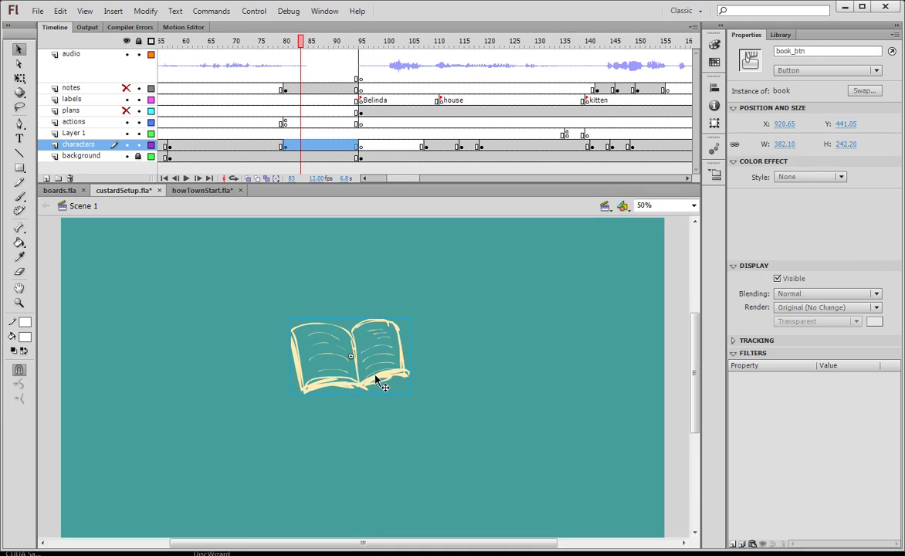
double_click(375, 377)
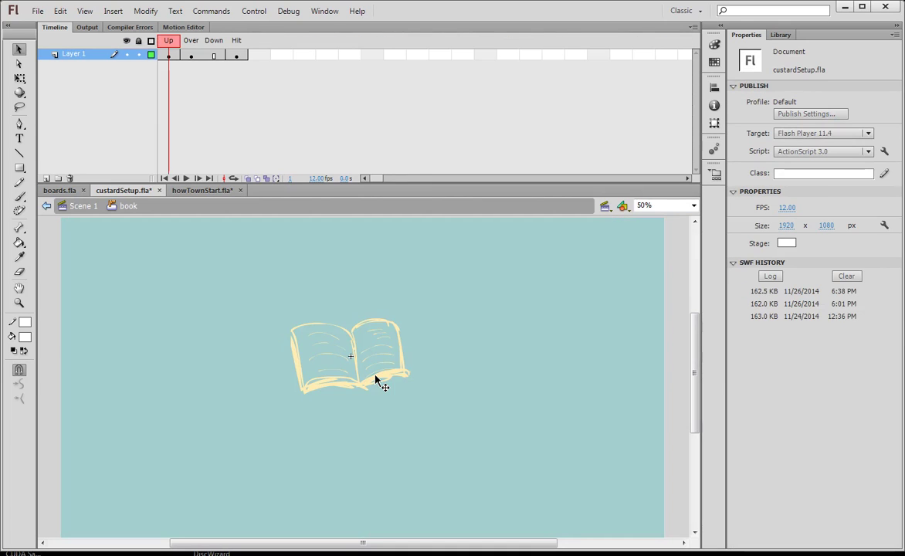
left_click(239, 41)
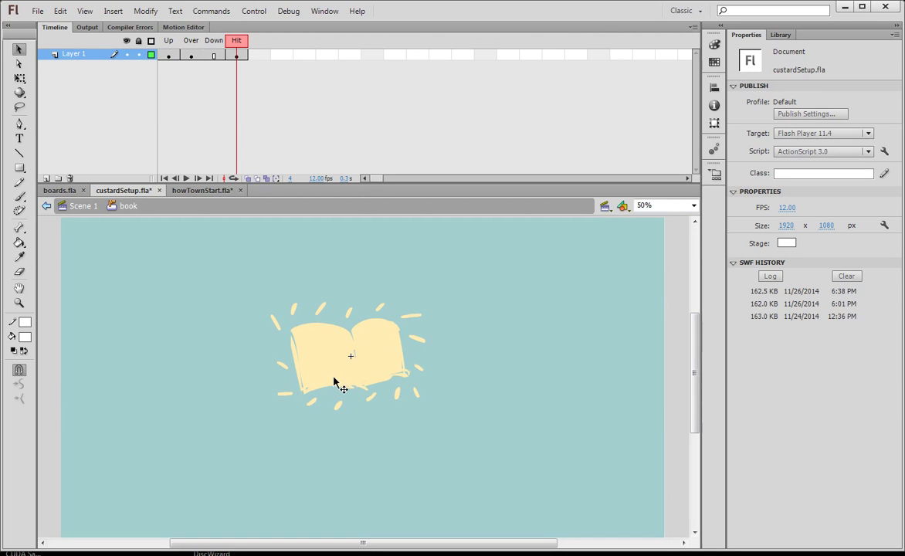
left_click(165, 42)
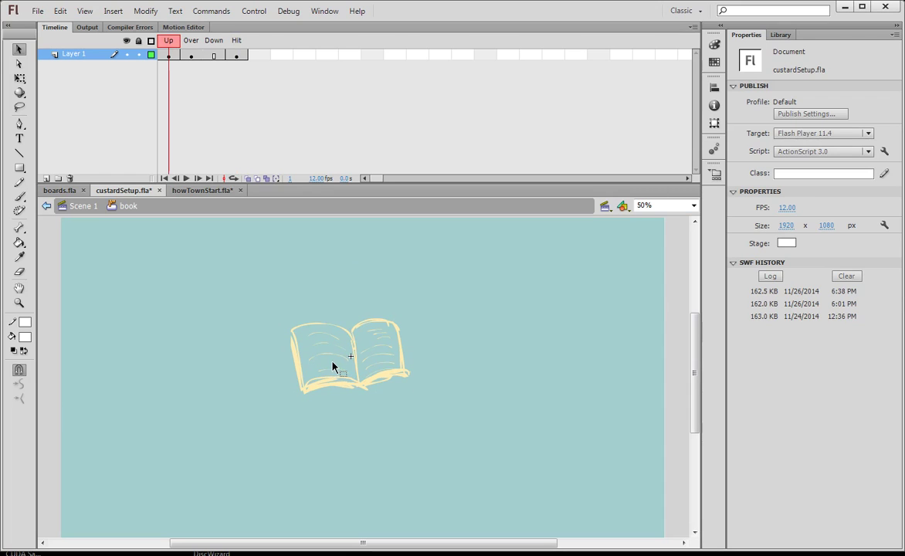
left_click(80, 206)
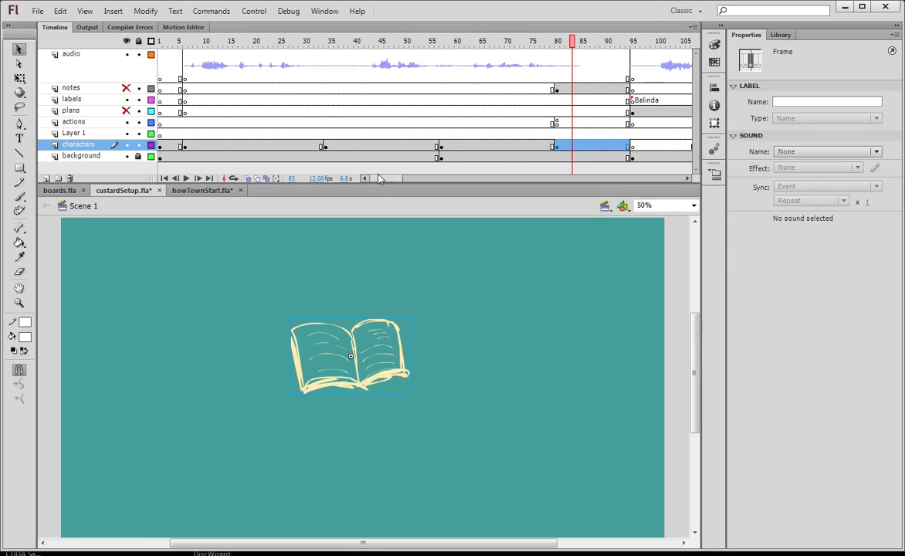
Step: Go to frame 136 and open the house movie clip for symbol editing
left_click_drag(382, 180, 412, 178)
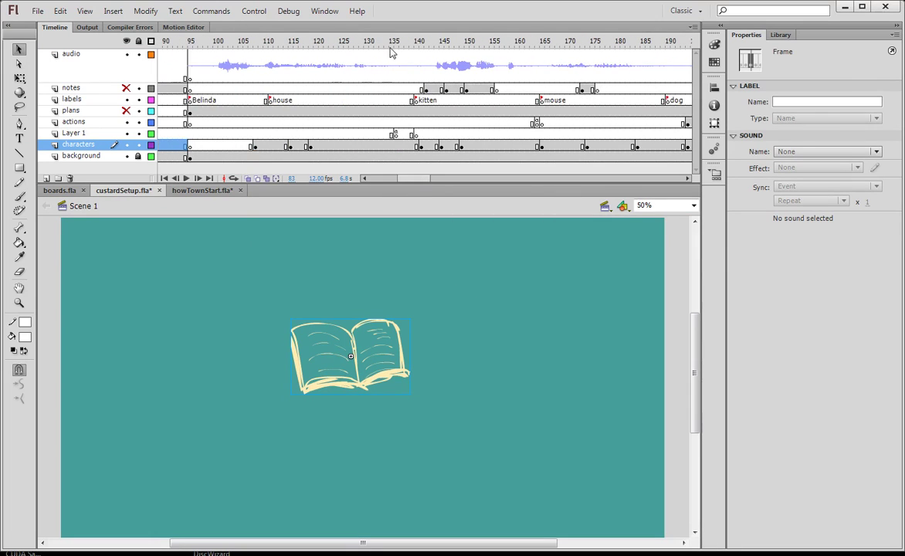
left_click(396, 42)
left_click(498, 417)
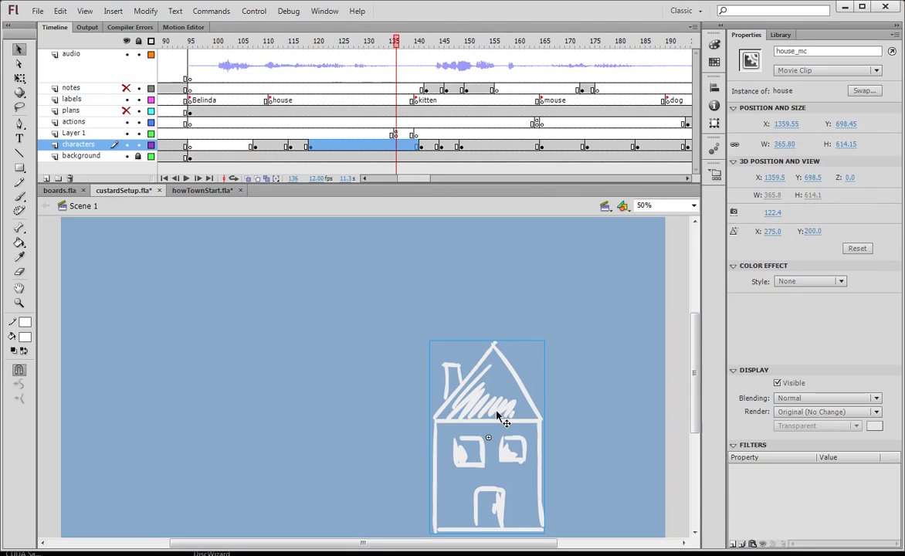
double_click(500, 416)
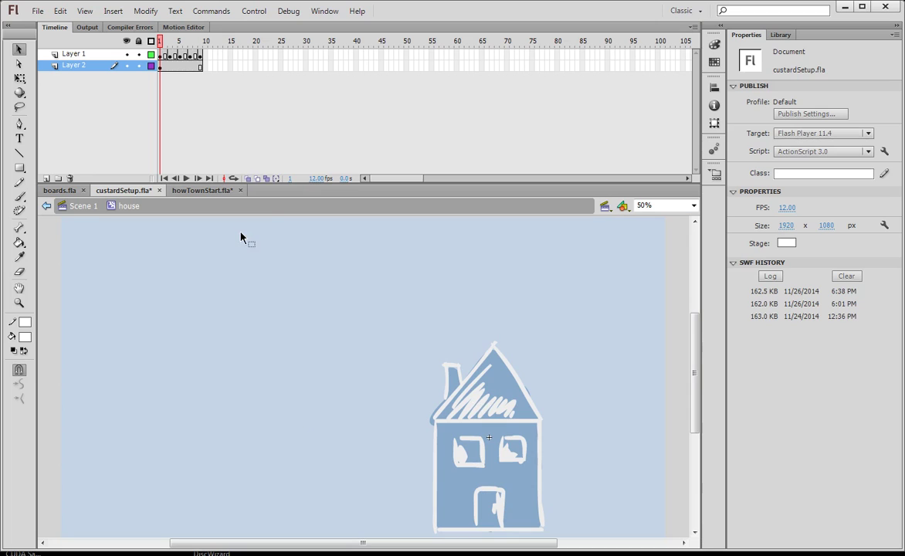
Step: Return to Scene 1 and deselect the house
left_click(80, 207)
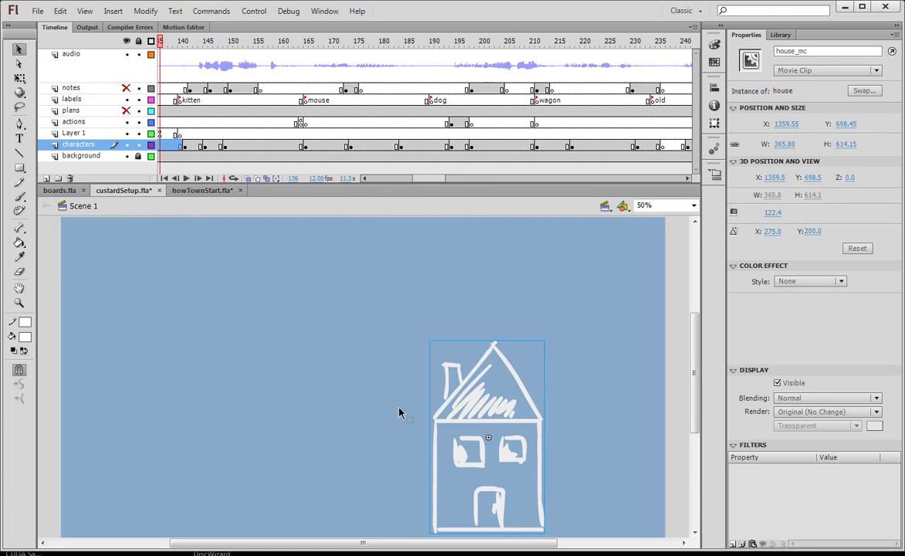
left_click(281, 337)
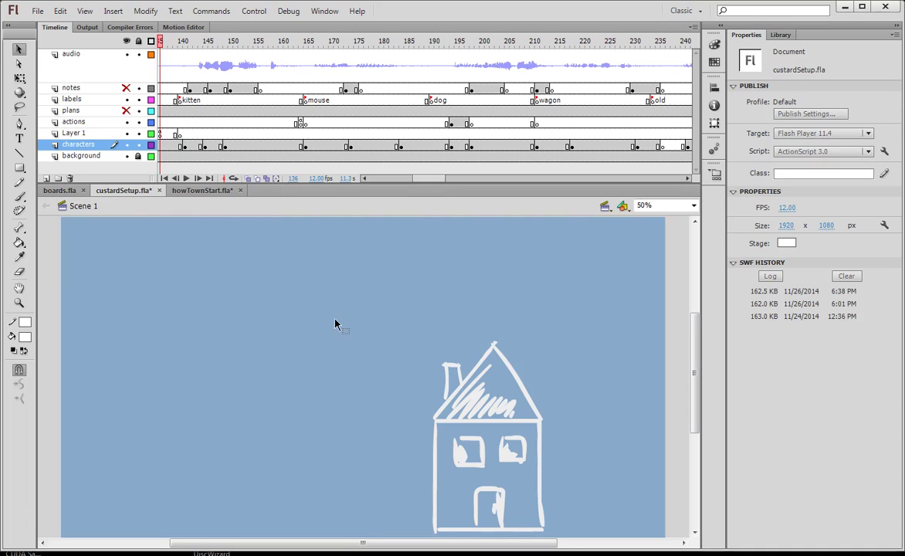
left_click_drag(437, 183, 431, 186)
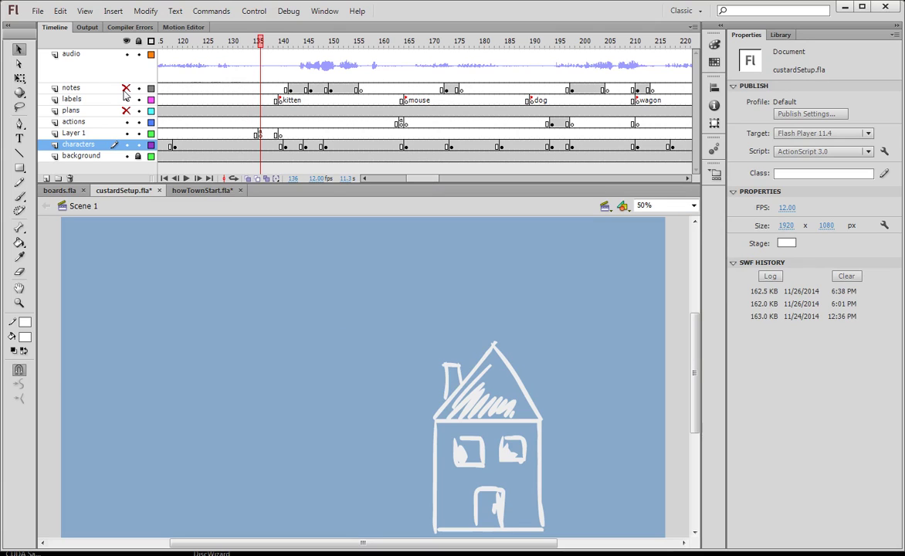
Step: Inspect the background, characters, actions, plans, notes and labels layers, then select the audio layer at frame 147
left_click(86, 157)
left_click(89, 146)
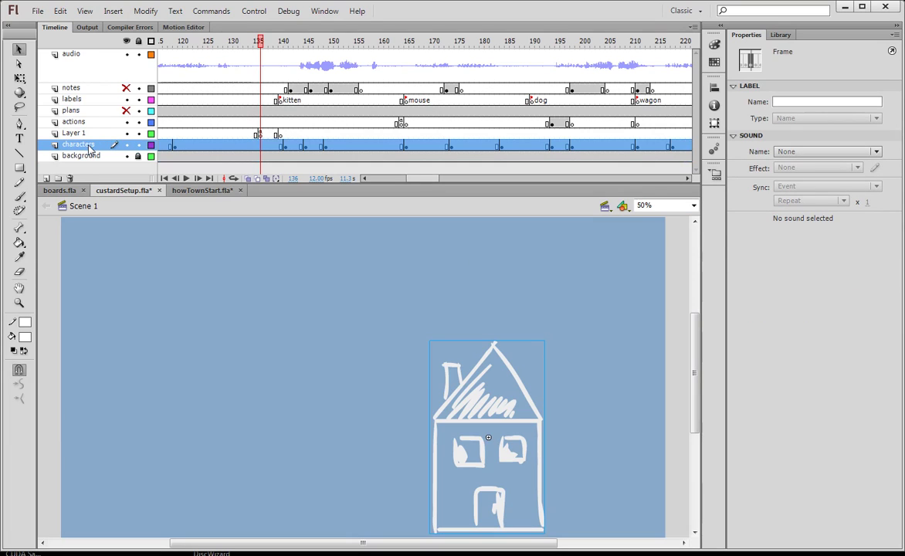
left_click(82, 124)
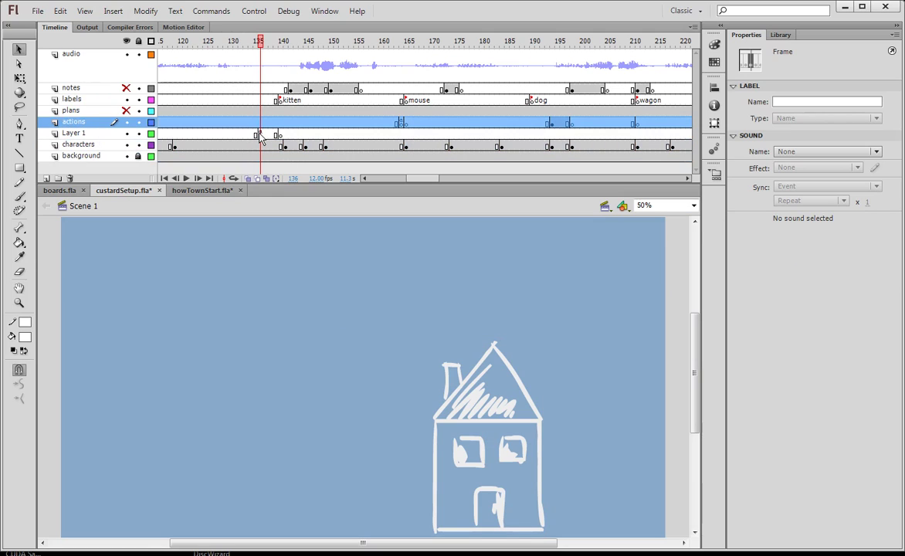
left_click(79, 113)
left_click(83, 89)
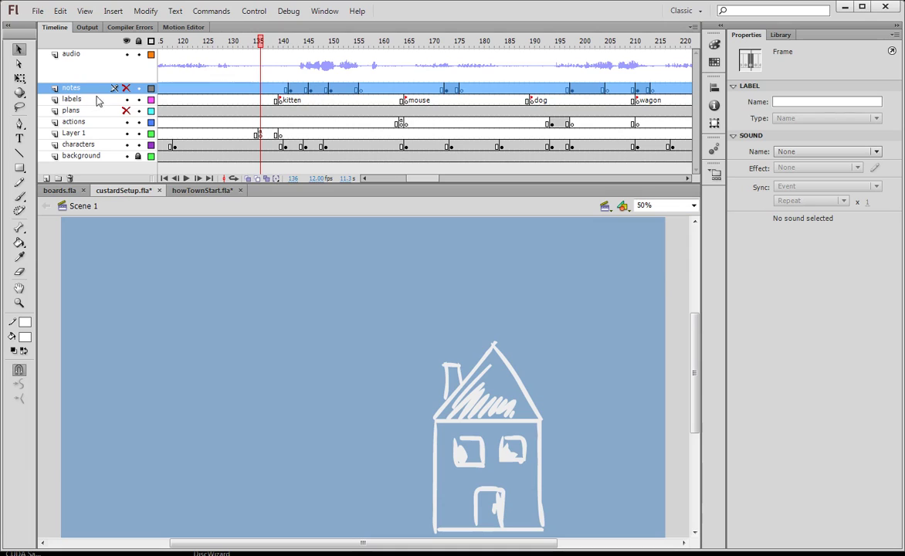
left_click(88, 99)
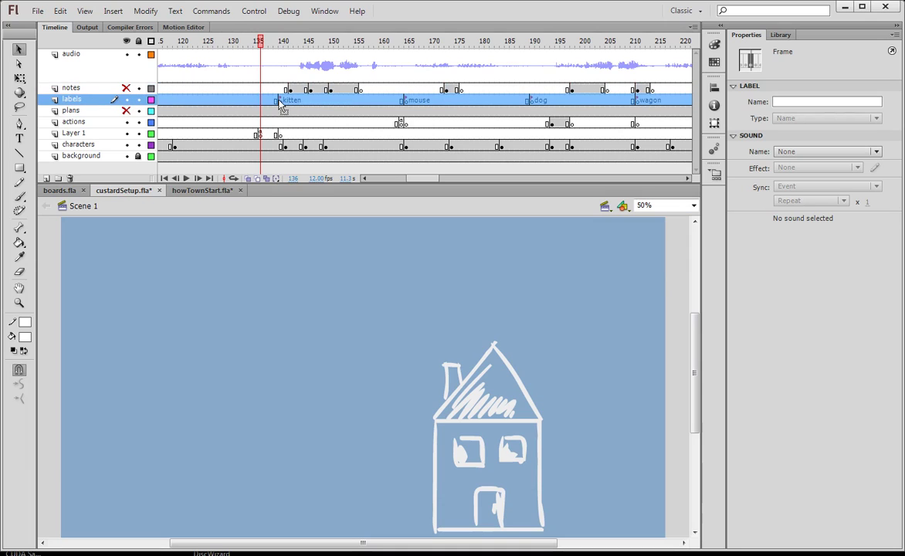
left_click(316, 66)
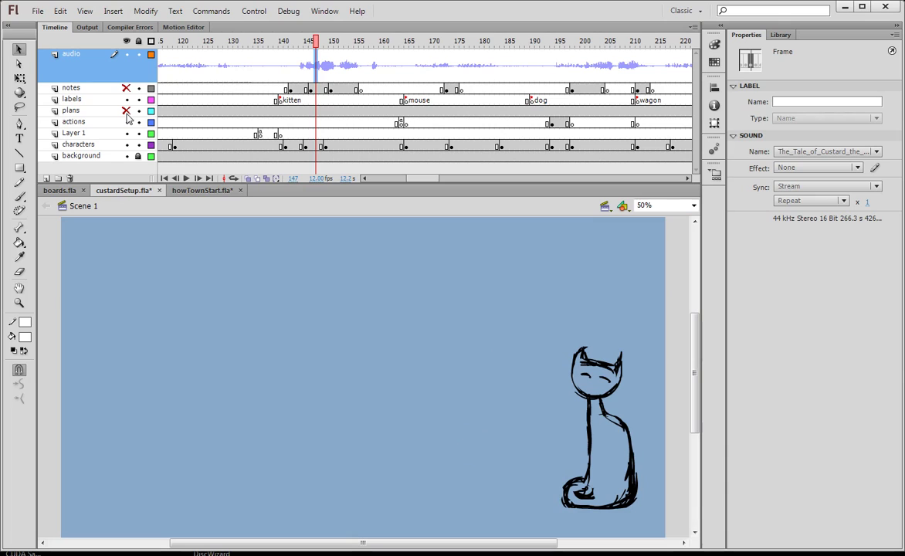
left_click(37, 12)
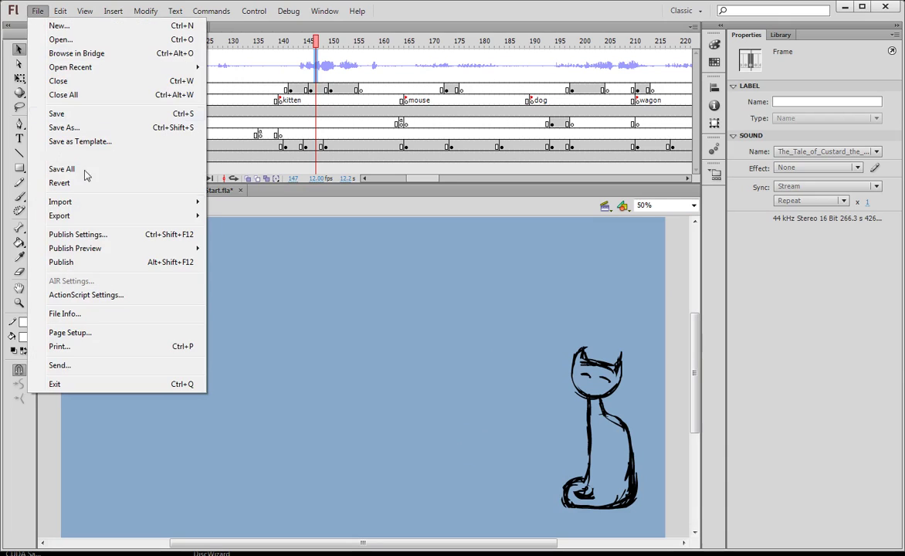
left_click(108, 235)
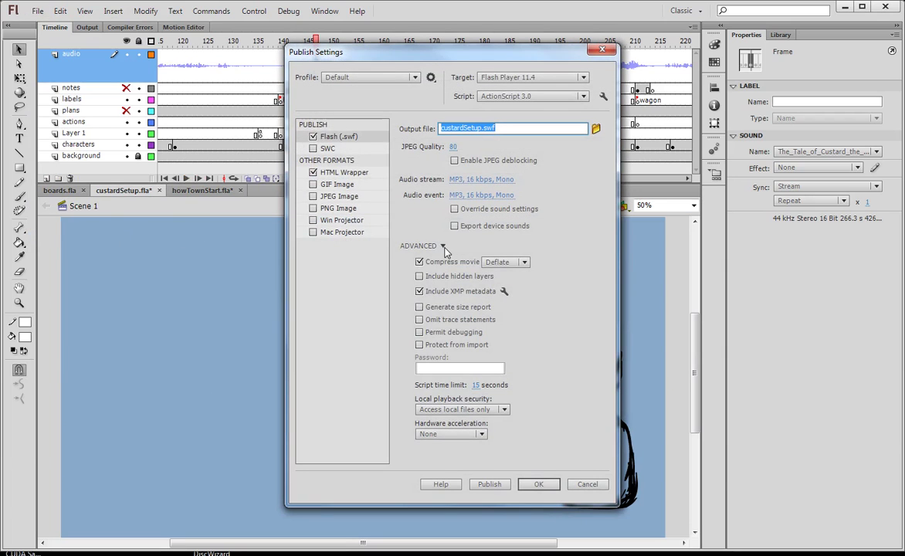
left_click(444, 246)
left_click(444, 248)
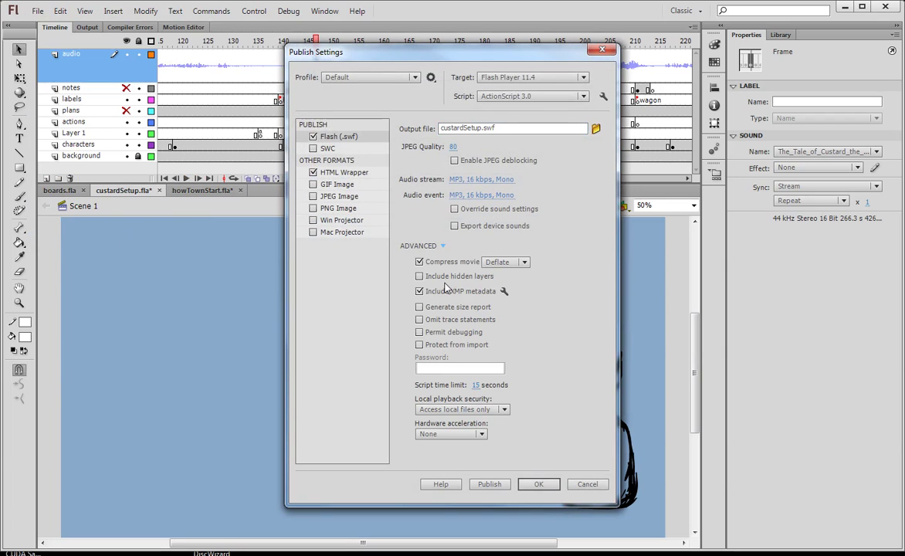
left_click(419, 277)
left_click(421, 278)
left_click(536, 485)
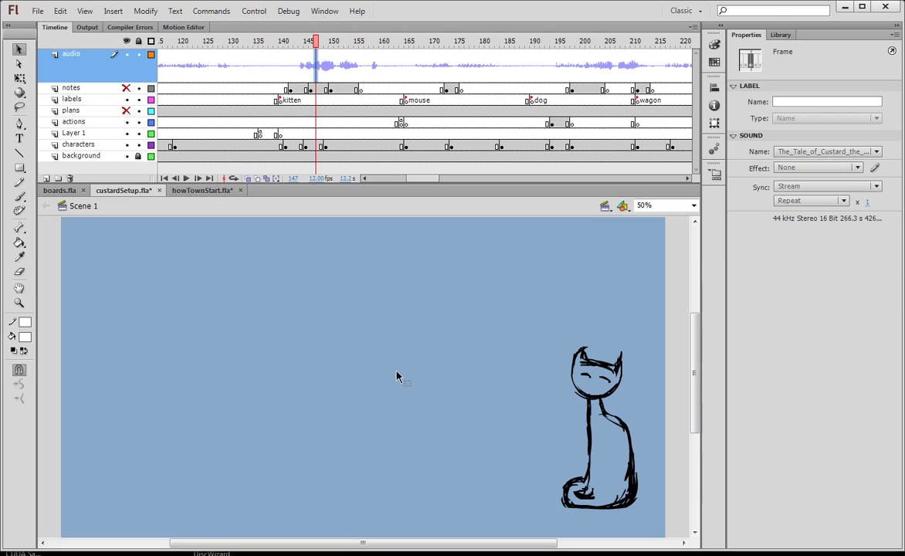
Step: Show the Library's book, house, kitten and sound items, view frame 289, then scroll back
left_click(780, 35)
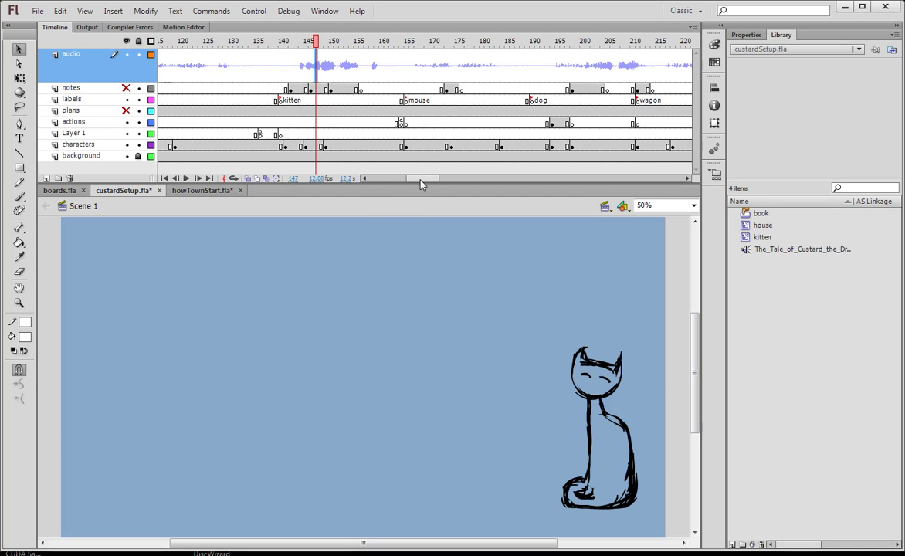
left_click_drag(420, 181, 384, 186)
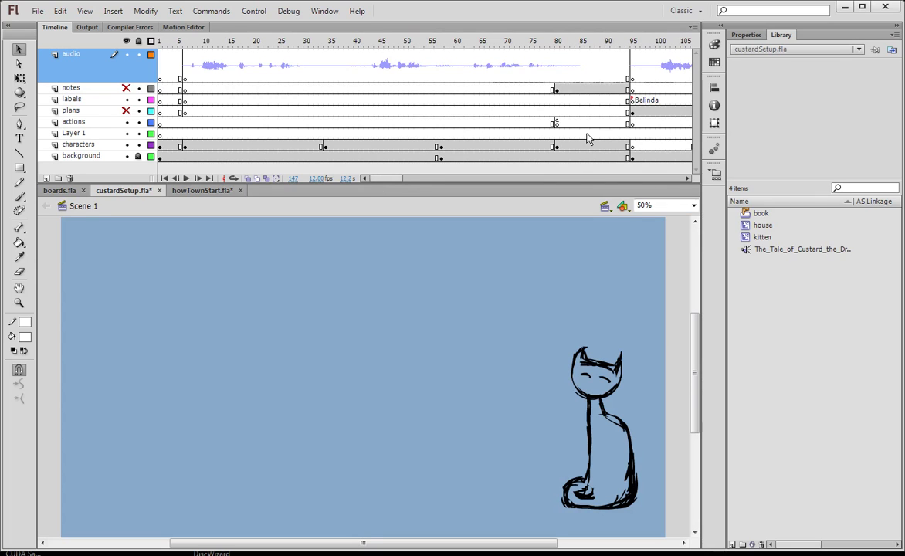
left_click_drag(390, 179, 462, 181)
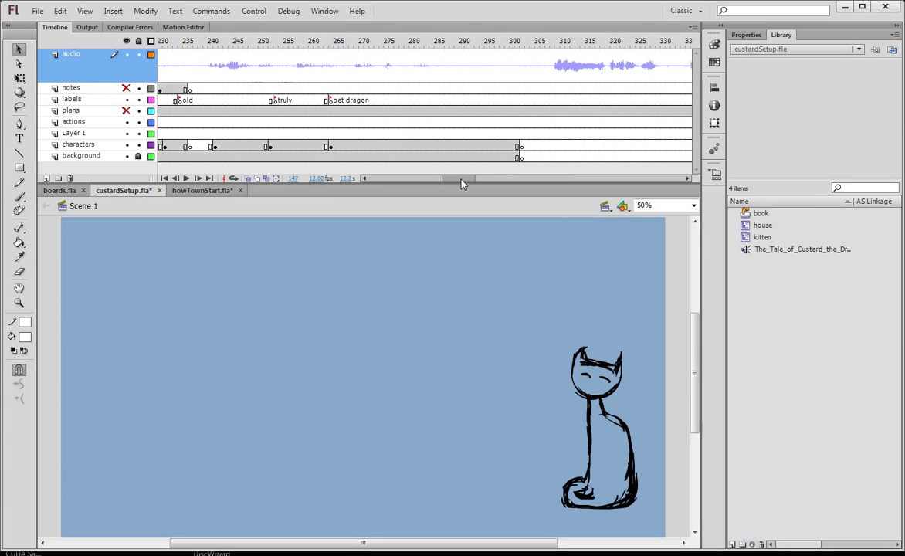
left_click(447, 41)
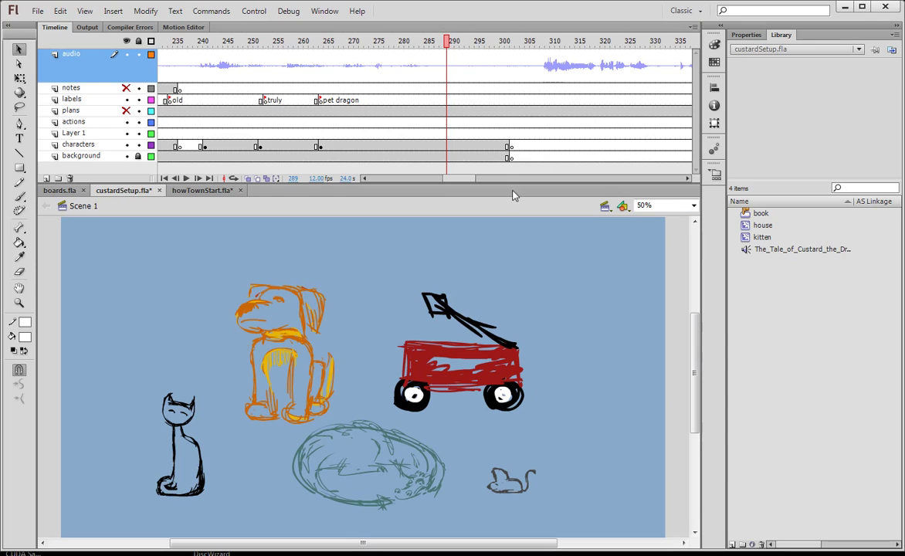
left_click_drag(473, 179, 395, 184)
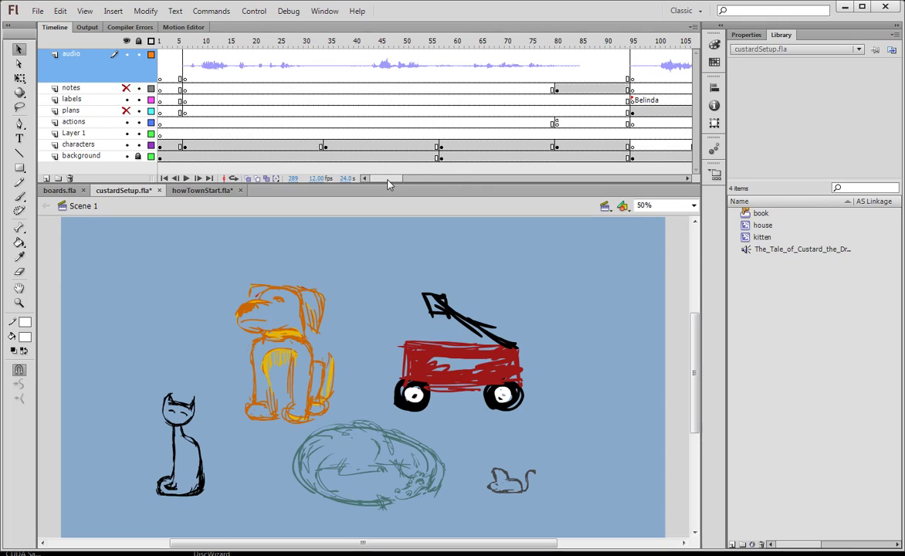